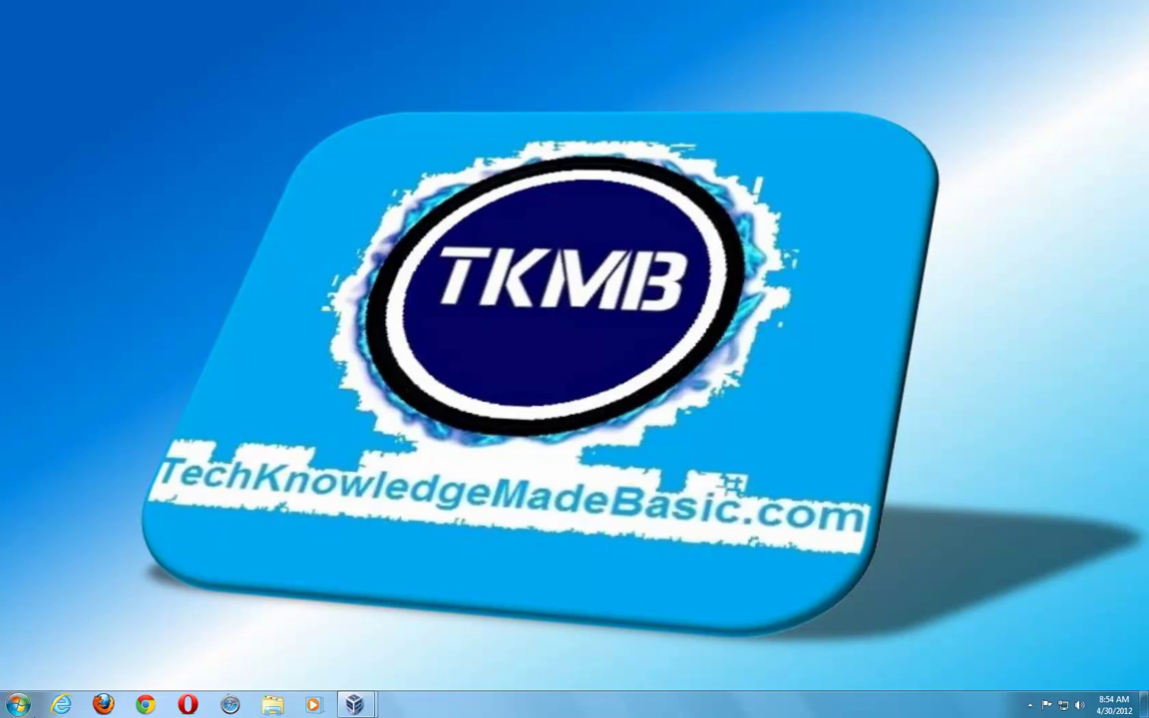
Open Backup and Restore from the Maintenance programs
{"action": "left_click", "coordinate": [18, 705]}
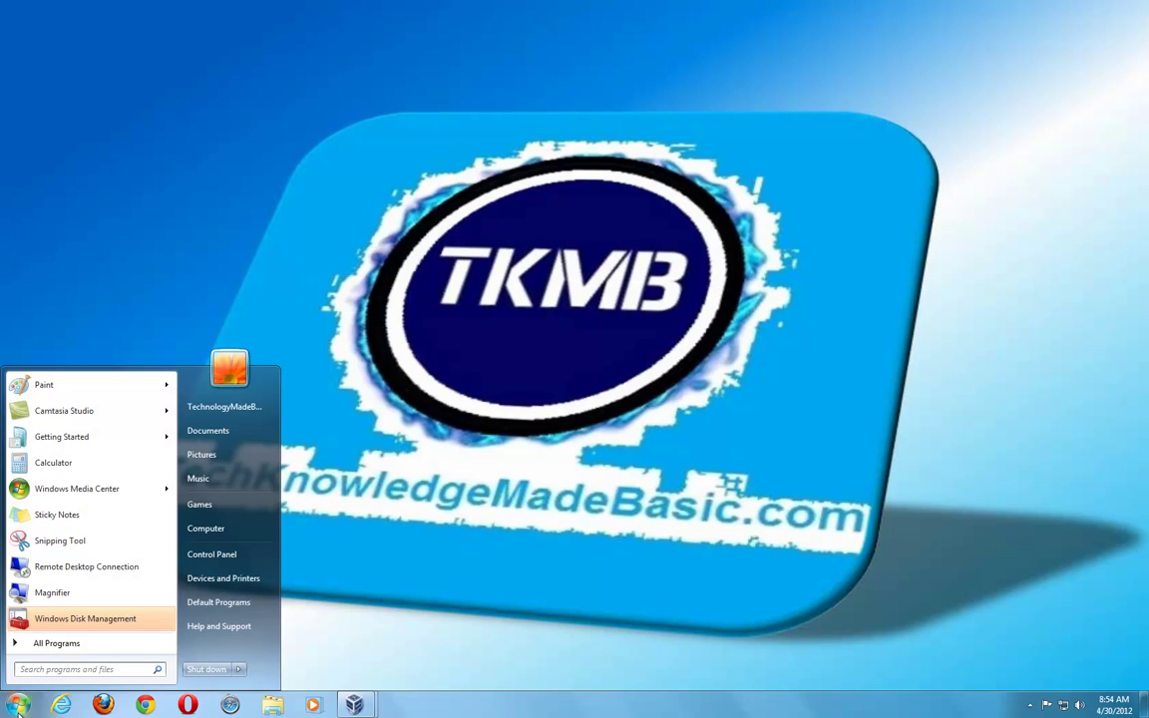
{"action": "left_click", "coordinate": [70, 646]}
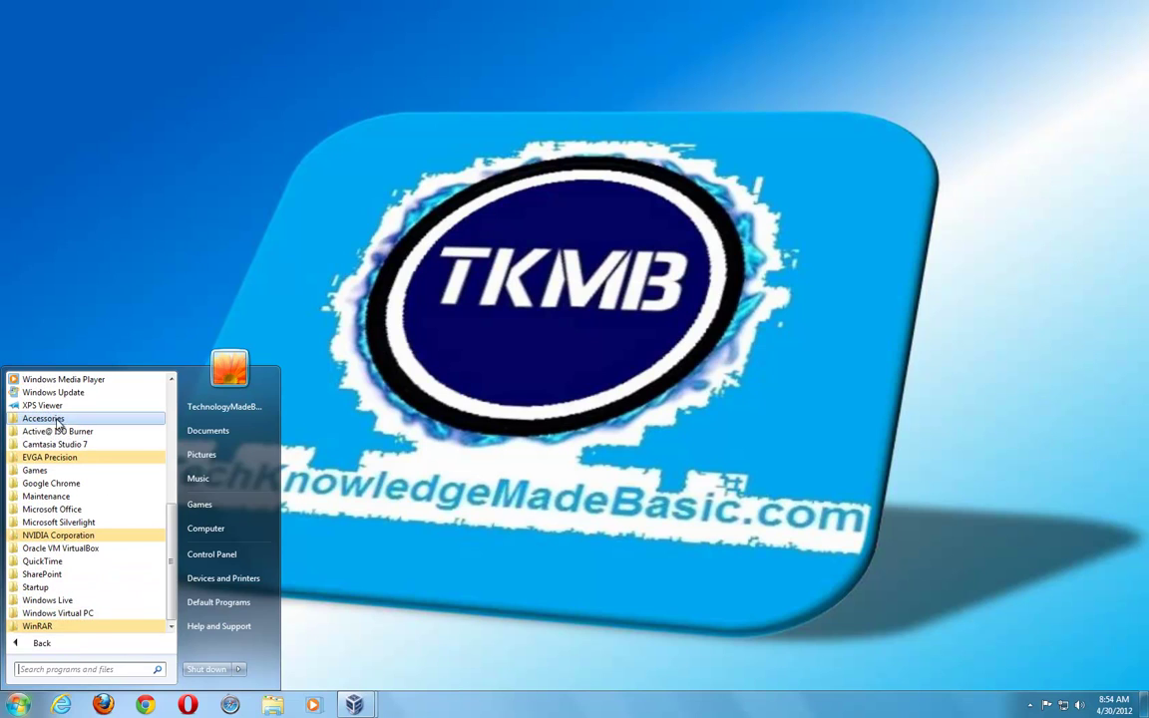
{"action": "left_click", "coordinate": [46, 498]}
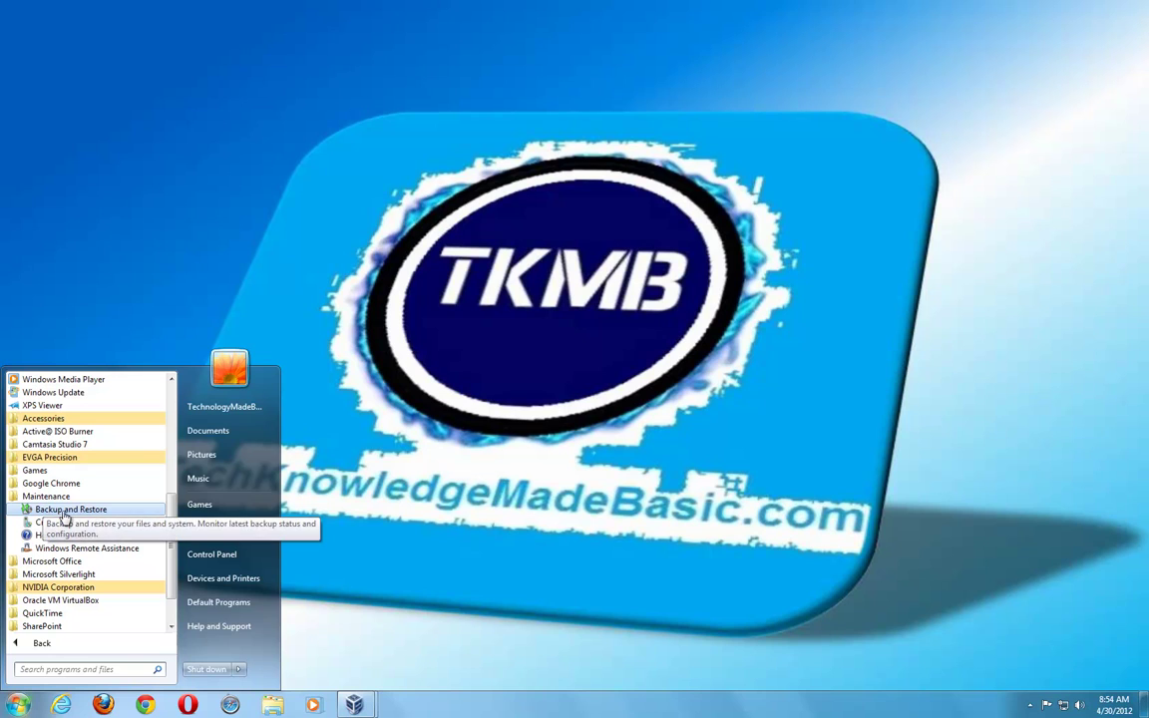
{"action": "left_click", "coordinate": [64, 513]}
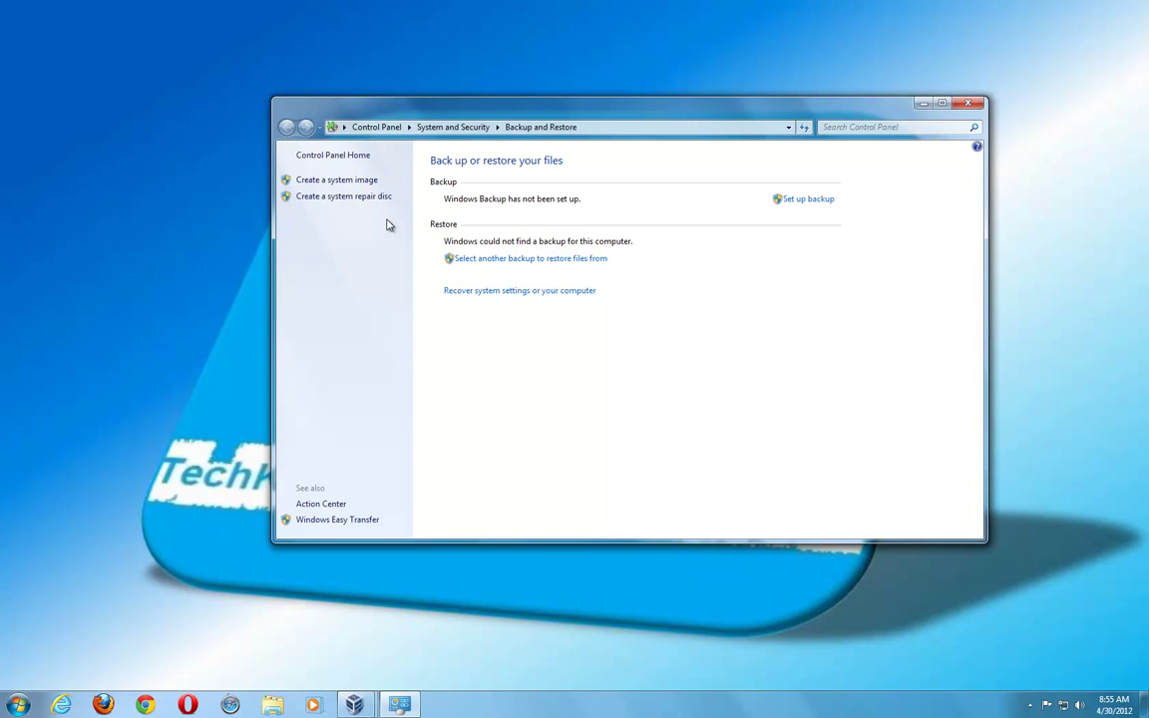
Start setting up a backup and choose Verbatim (M:) as the backup destination
{"action": "left_click", "coordinate": [817, 204]}
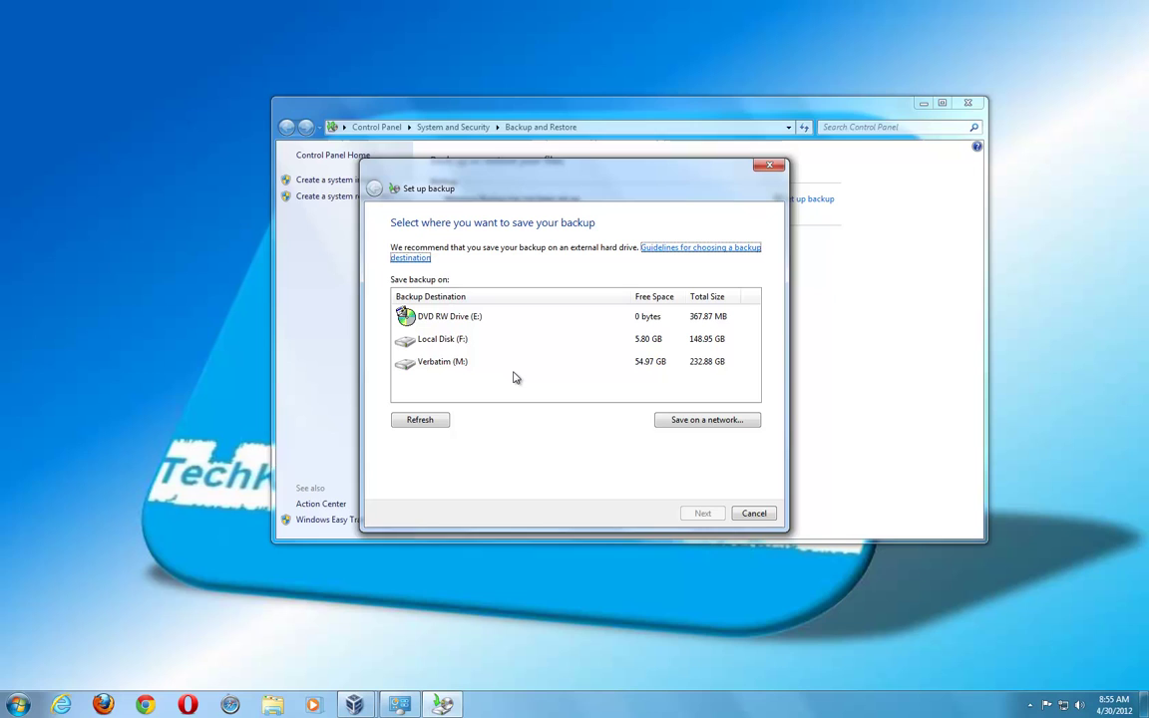
{"action": "left_click", "coordinate": [427, 364]}
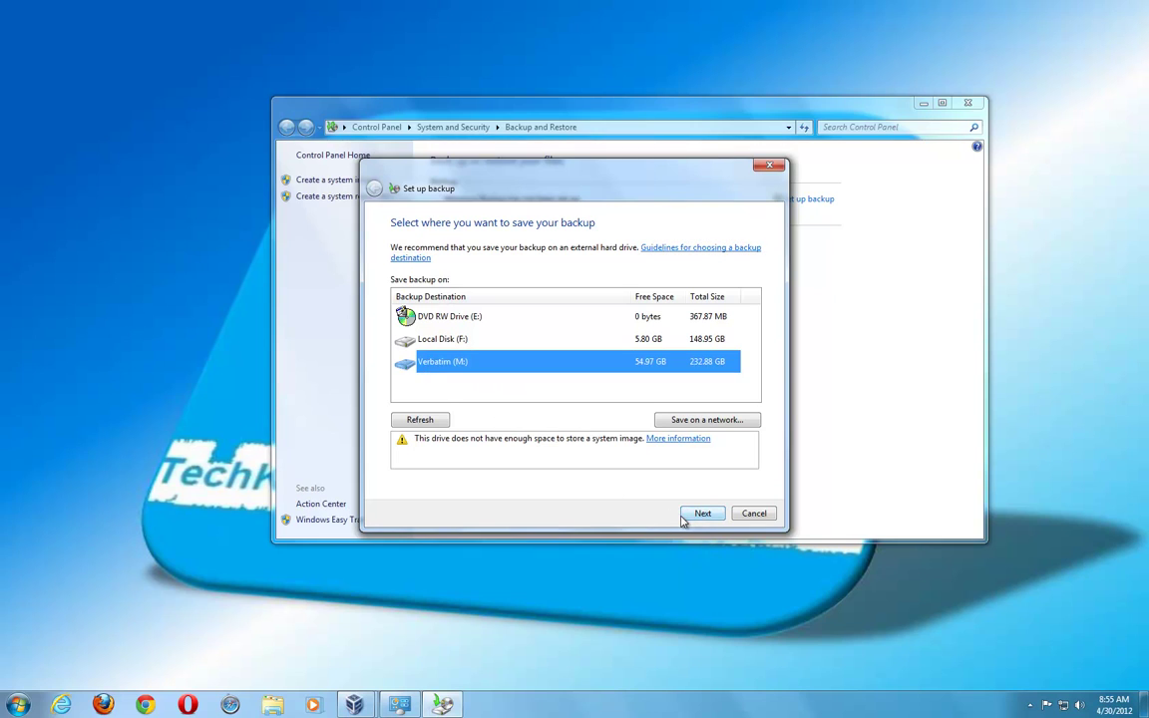
{"action": "left_click", "coordinate": [701, 515]}
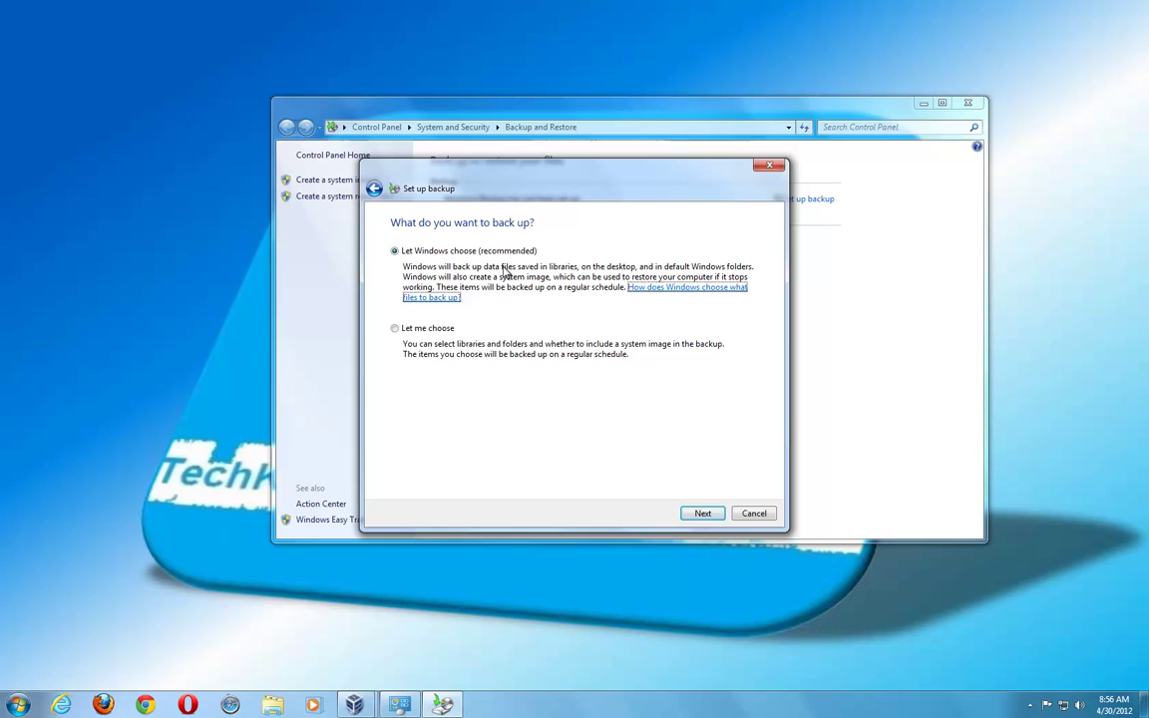
Choose the backup contents manually and exclude new users' data and both existing users' libraries
{"action": "left_click", "coordinate": [396, 330]}
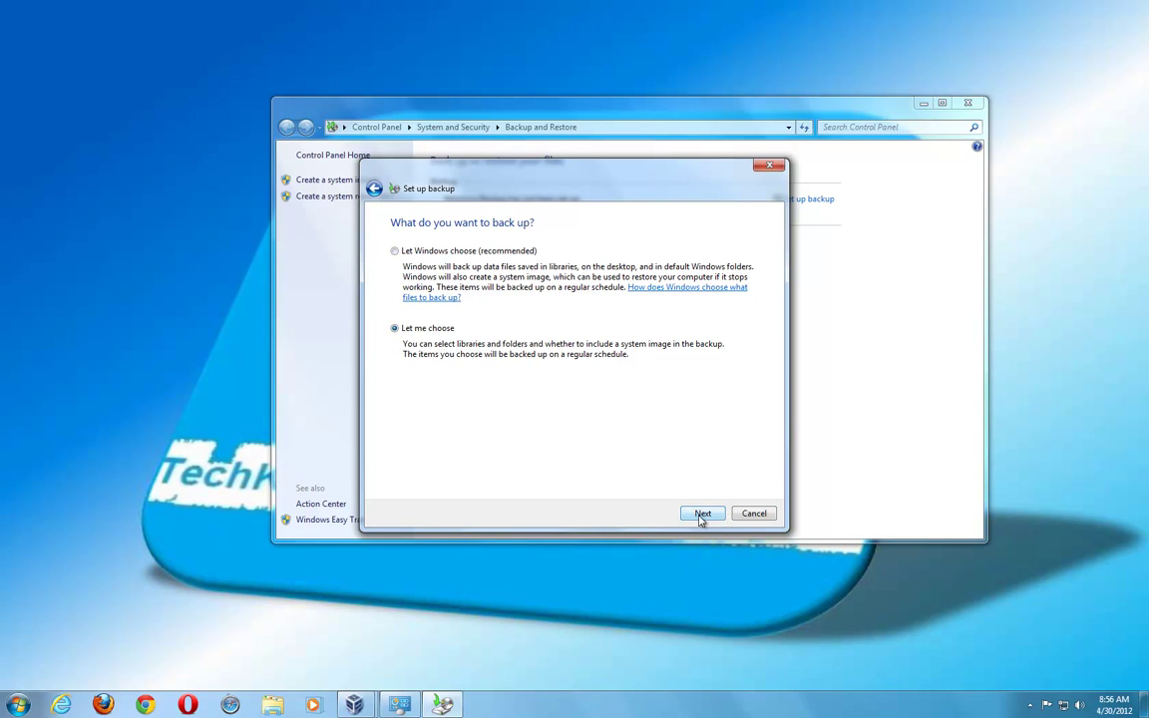
{"action": "left_click", "coordinate": [700, 514]}
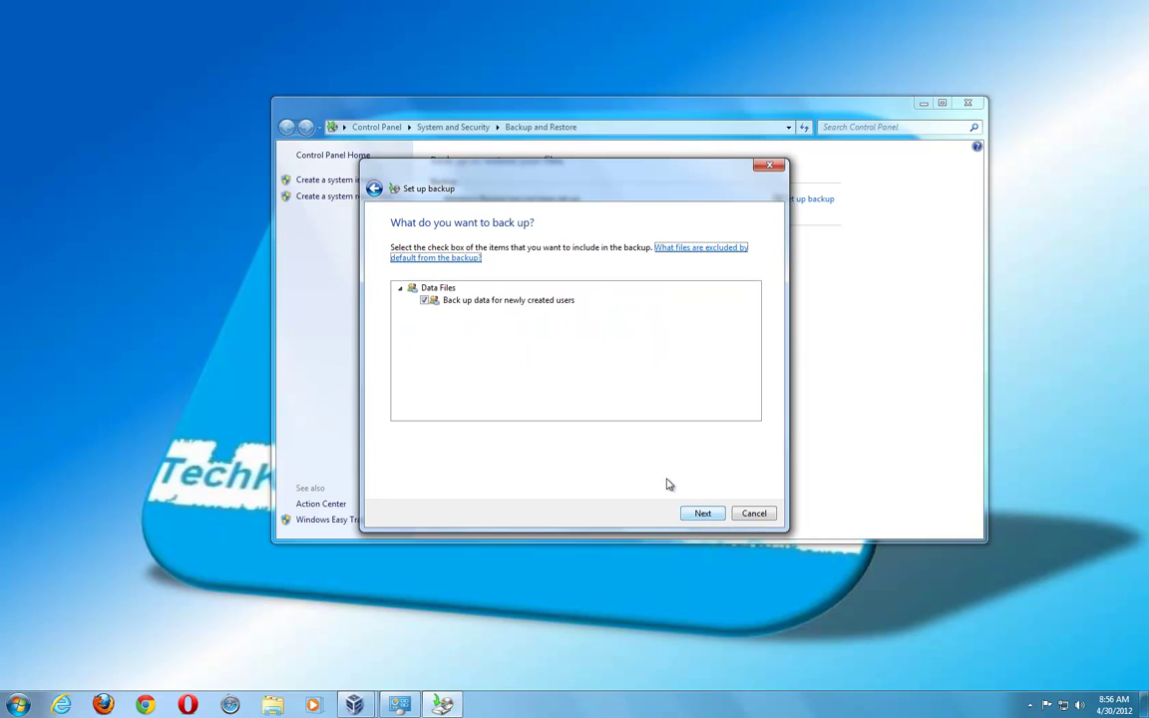
{"action": "left_click", "coordinate": [429, 289]}
{"action": "left_click", "coordinate": [424, 312]}
{"action": "left_click", "coordinate": [425, 300]}
{"action": "left_click", "coordinate": [424, 325]}
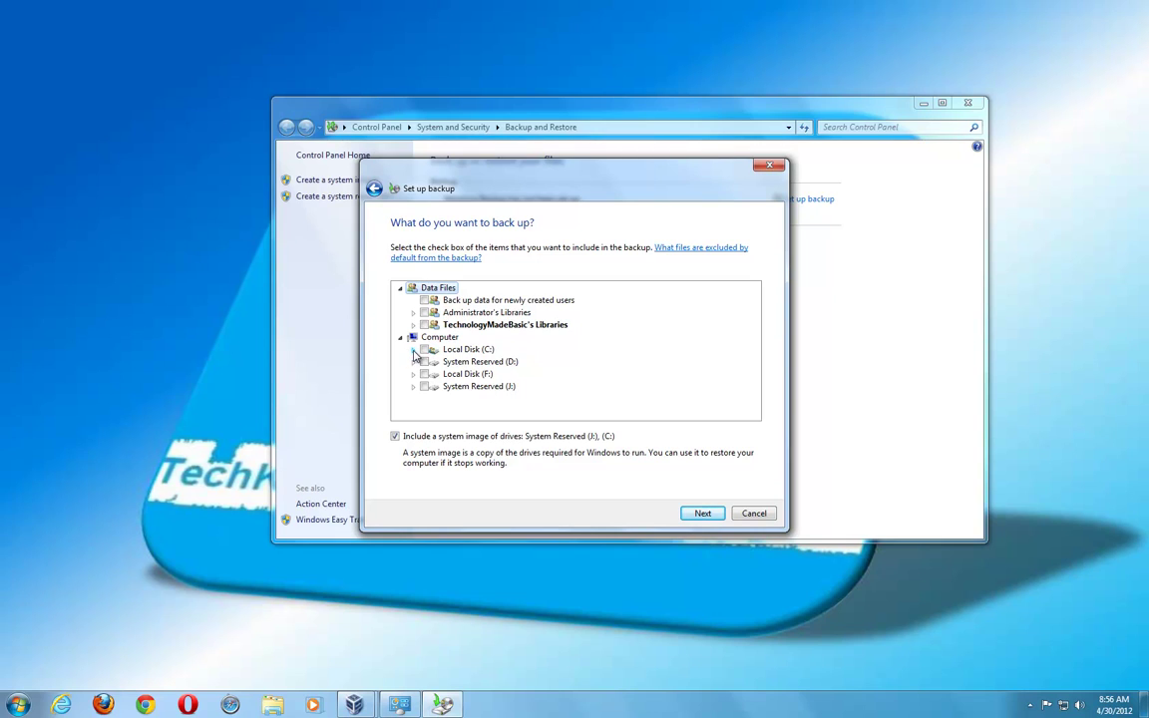
Expand Local Disk (C:) and its Users folder down to the subfolders of TechnologyMadeBasic
{"action": "left_click", "coordinate": [413, 349]}
{"action": "scroll", "coordinate": [432, 404], "scroll_direction": "down", "scroll_amount": 1}
{"action": "scroll", "coordinate": [432, 404], "scroll_direction": "down", "scroll_amount": 1}
{"action": "left_click", "coordinate": [428, 375]}
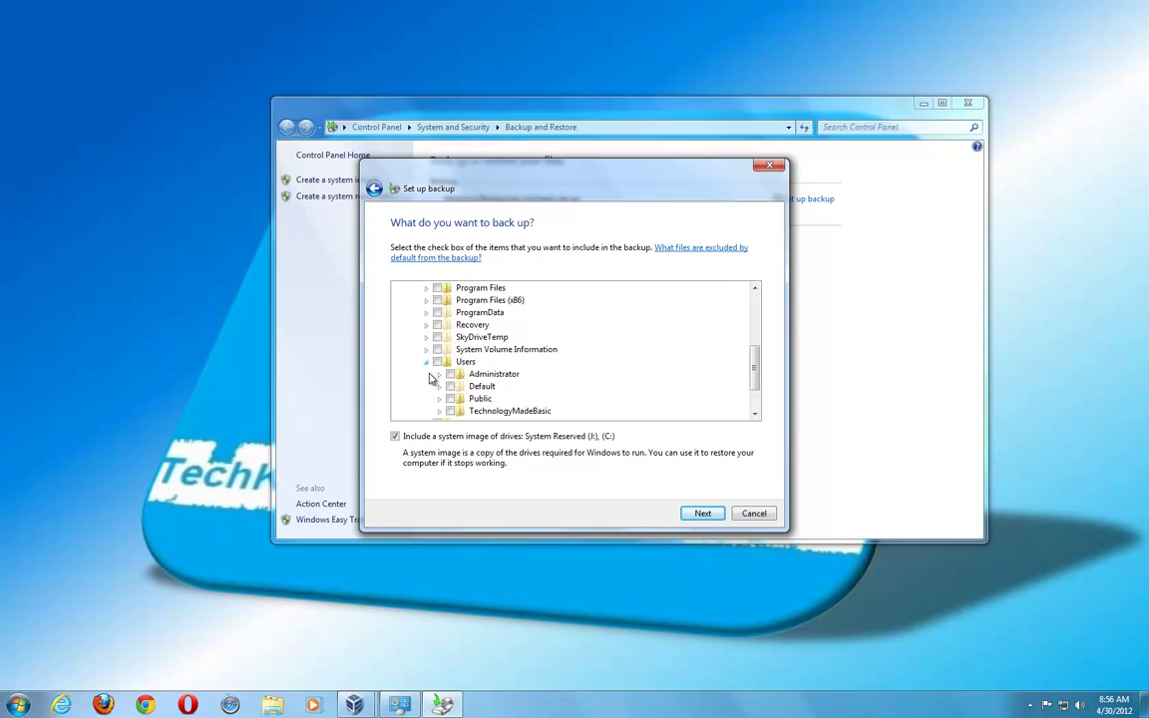
{"action": "scroll", "coordinate": [428, 377], "scroll_direction": "down", "scroll_amount": 1}
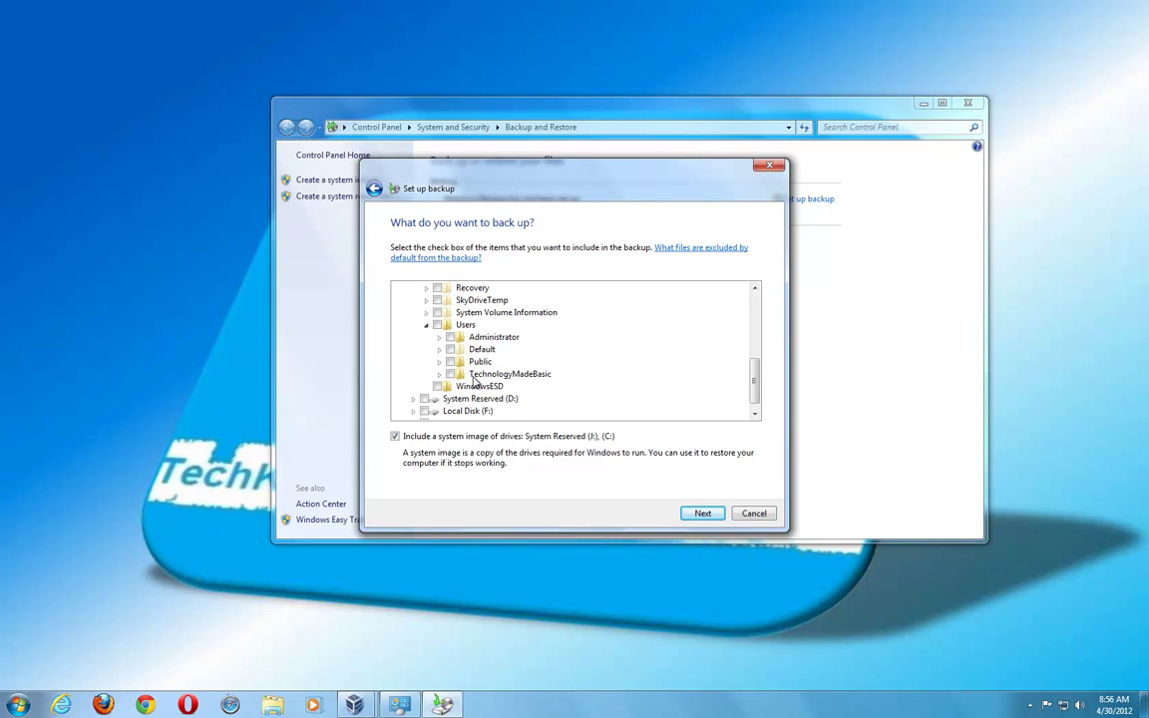
{"action": "left_click", "coordinate": [439, 375]}
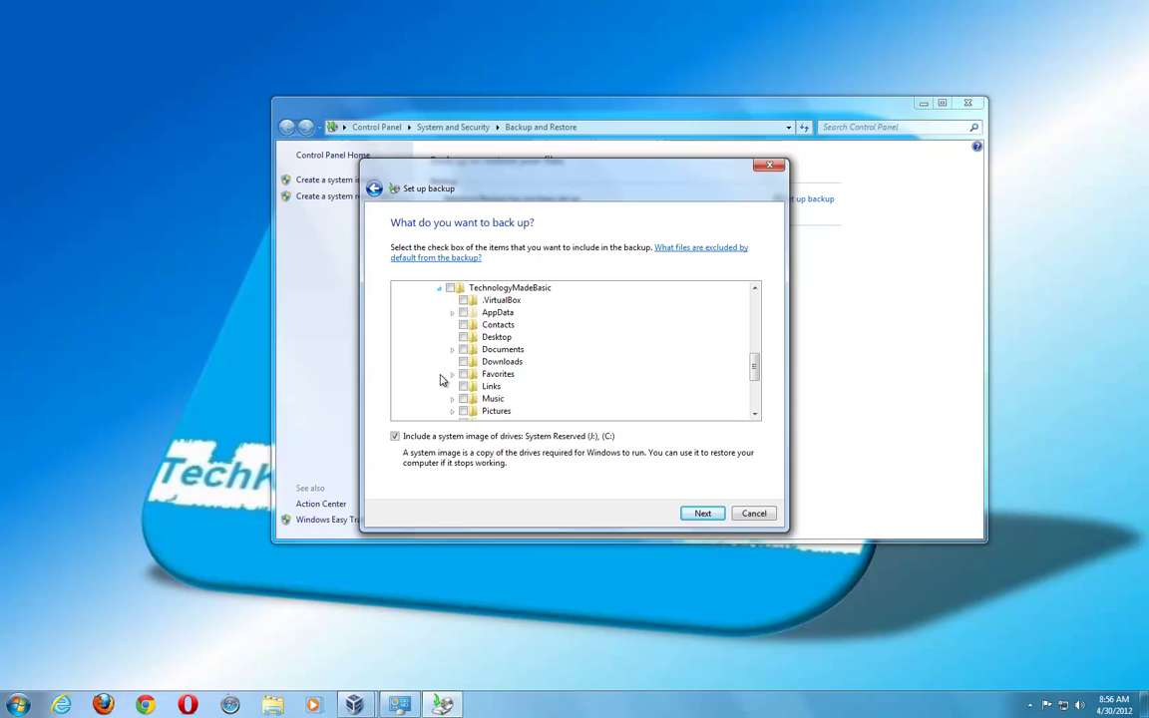
{"action": "scroll", "coordinate": [459, 331], "scroll_direction": "down", "scroll_amount": 1}
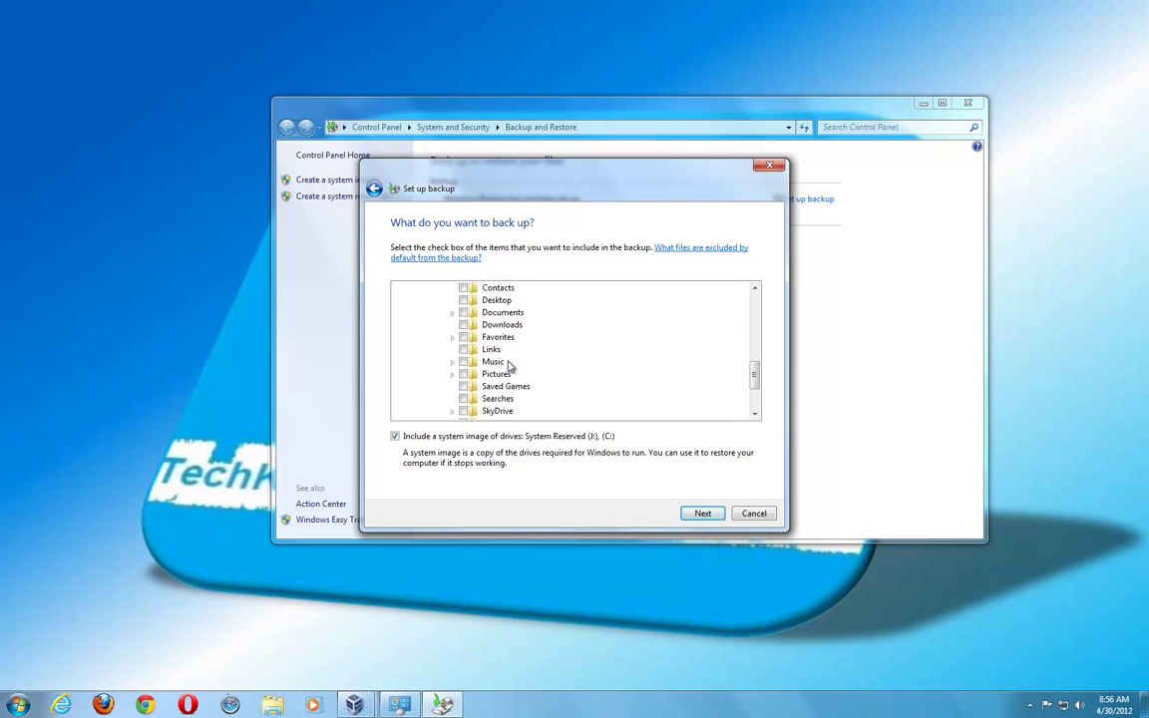
Include Desktop, Documents, Downloads, Favorites, Music, Pictures, SkyDrive and Videos, leave out the system image, and proceed to the settings review
{"action": "left_click", "coordinate": [464, 301]}
{"action": "left_click", "coordinate": [464, 312]}
{"action": "left_click", "coordinate": [464, 324]}
{"action": "left_click", "coordinate": [463, 337]}
{"action": "left_click", "coordinate": [464, 362]}
{"action": "scroll", "coordinate": [466, 375], "scroll_direction": "down", "scroll_amount": 1}
{"action": "left_click", "coordinate": [463, 386]}
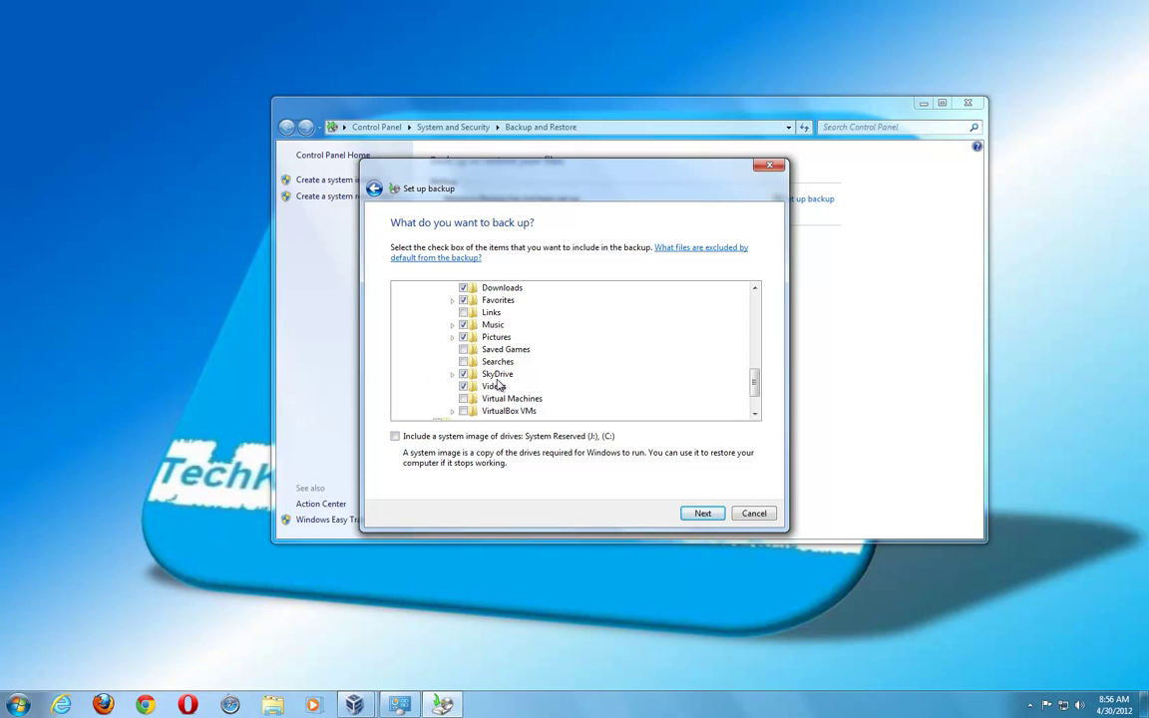
{"action": "left_click", "coordinate": [703, 513]}
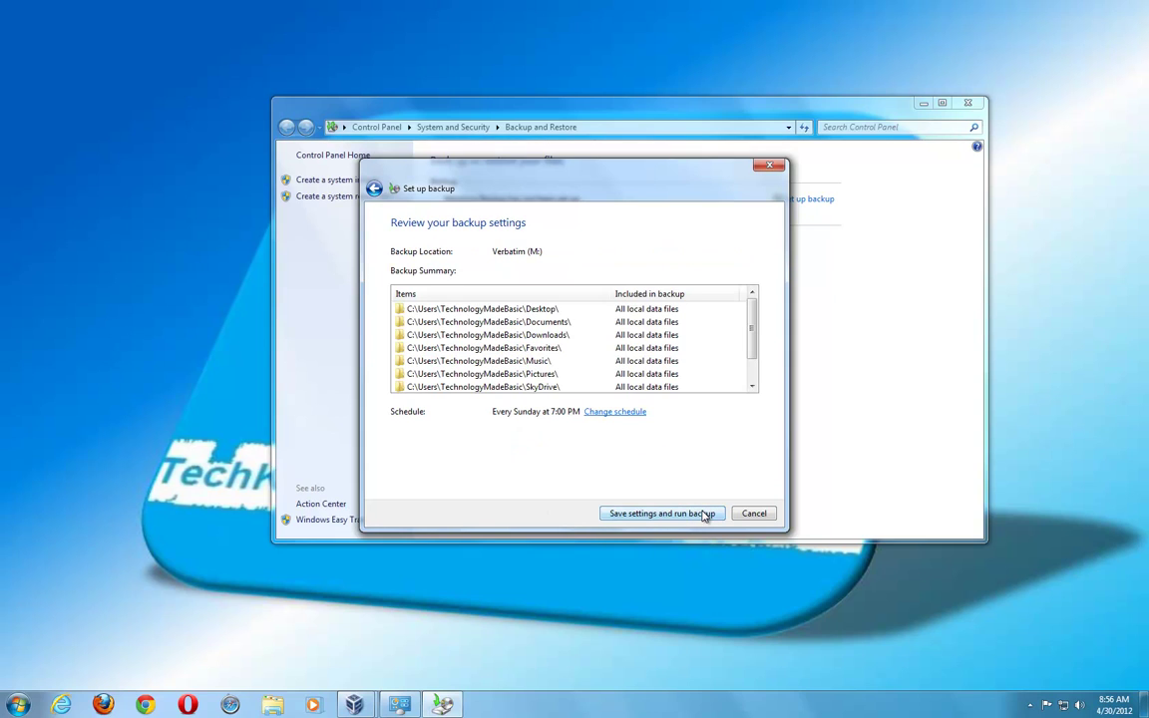
Open the backup schedule settings, set the frequency to Monthly, and check the day and time choices
{"action": "left_click", "coordinate": [643, 414]}
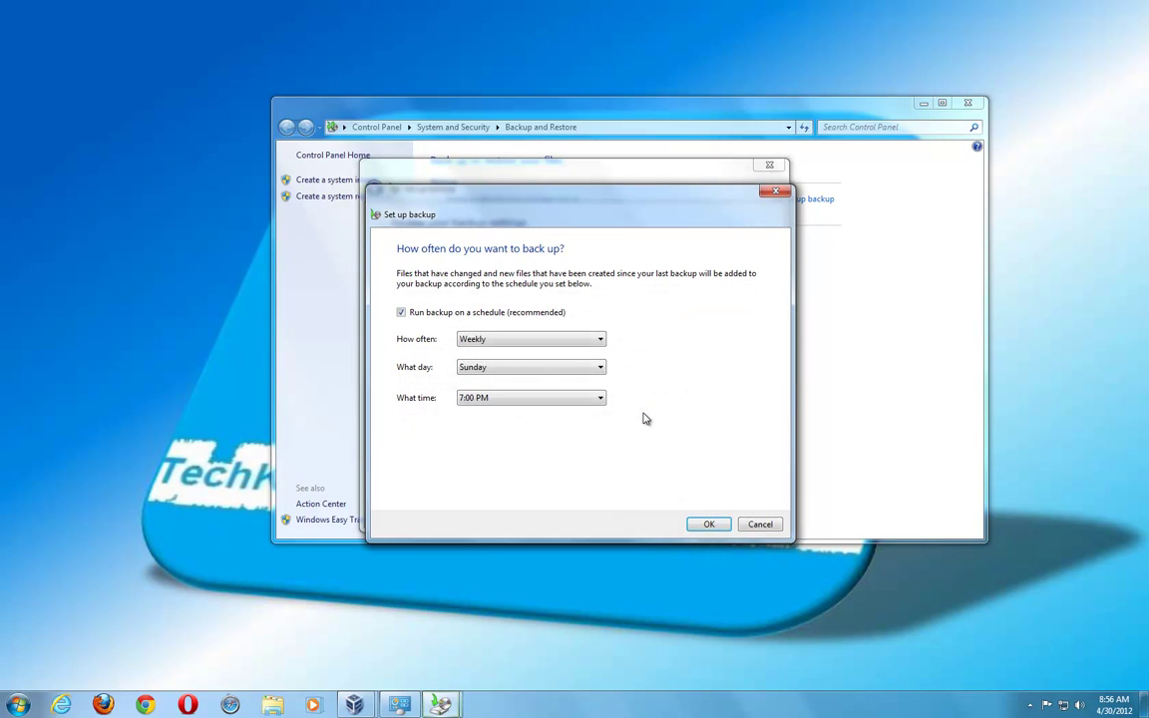
{"action": "left_click", "coordinate": [602, 341]}
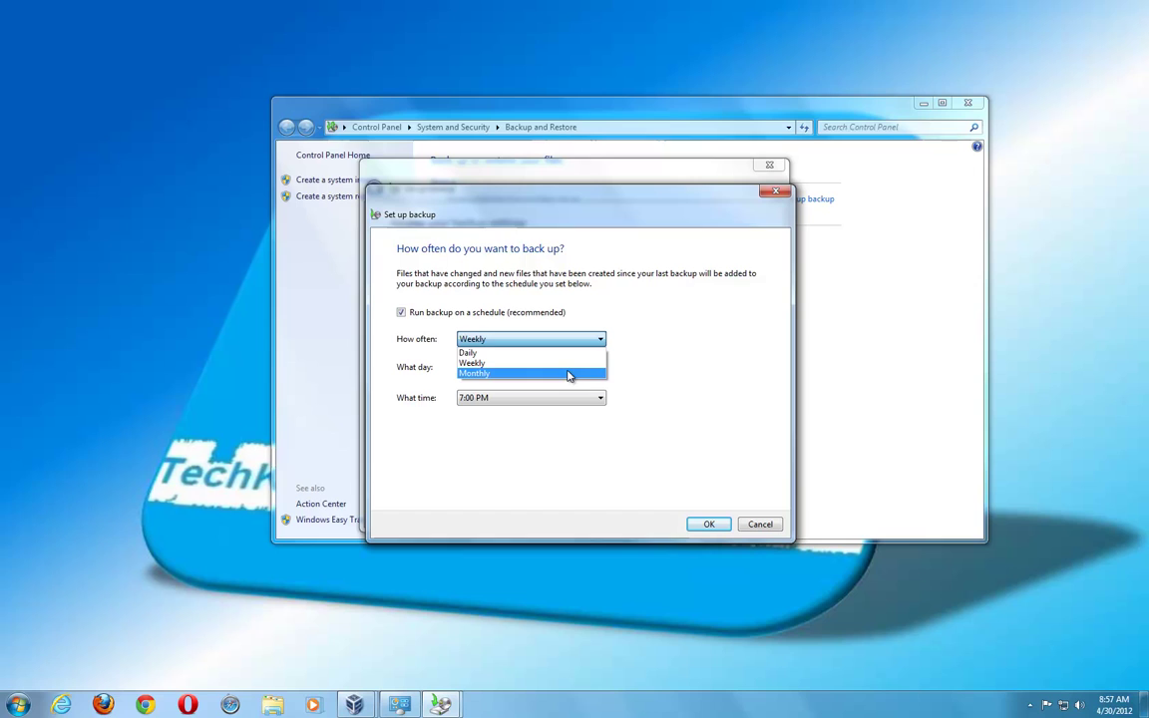
{"action": "left_click", "coordinate": [480, 375]}
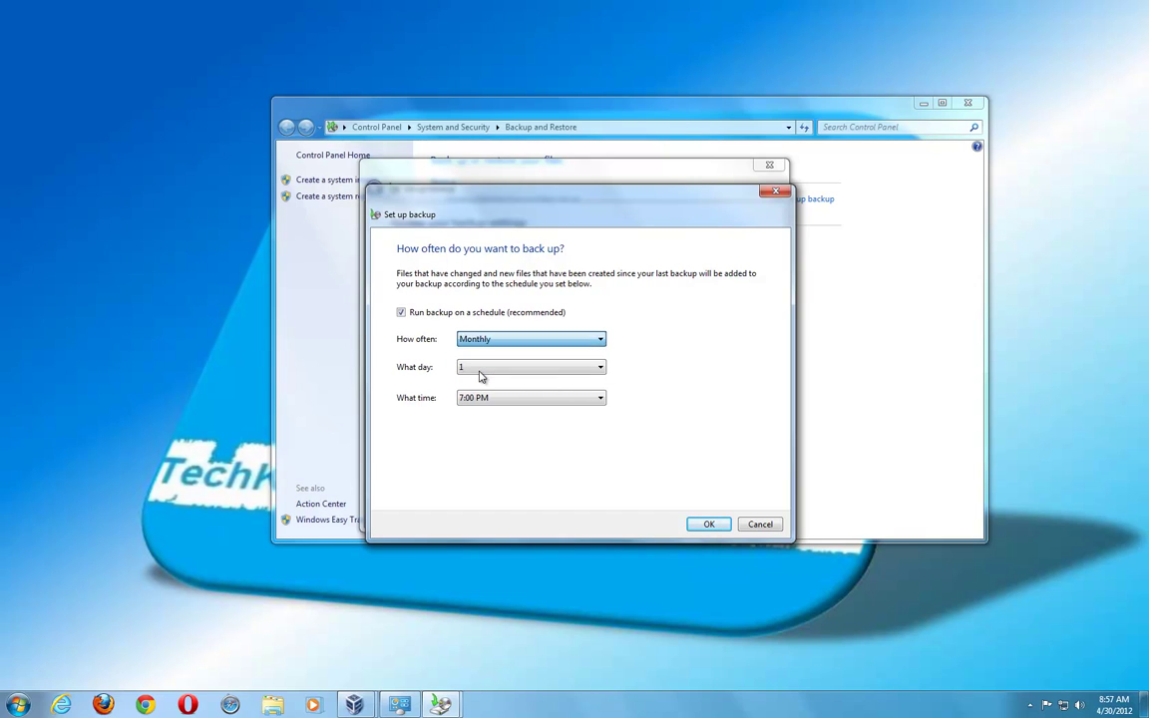
{"action": "left_click", "coordinate": [478, 373]}
{"action": "left_click", "coordinate": [480, 374]}
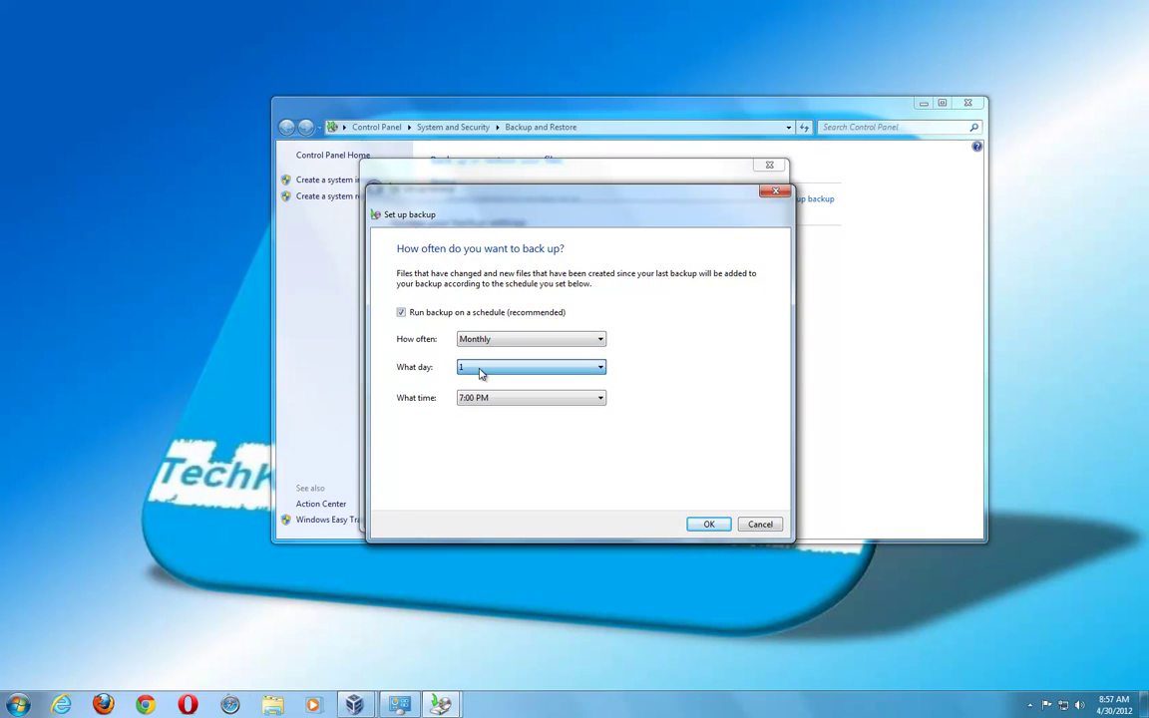
{"action": "left_click", "coordinate": [491, 400]}
{"action": "left_click", "coordinate": [491, 400]}
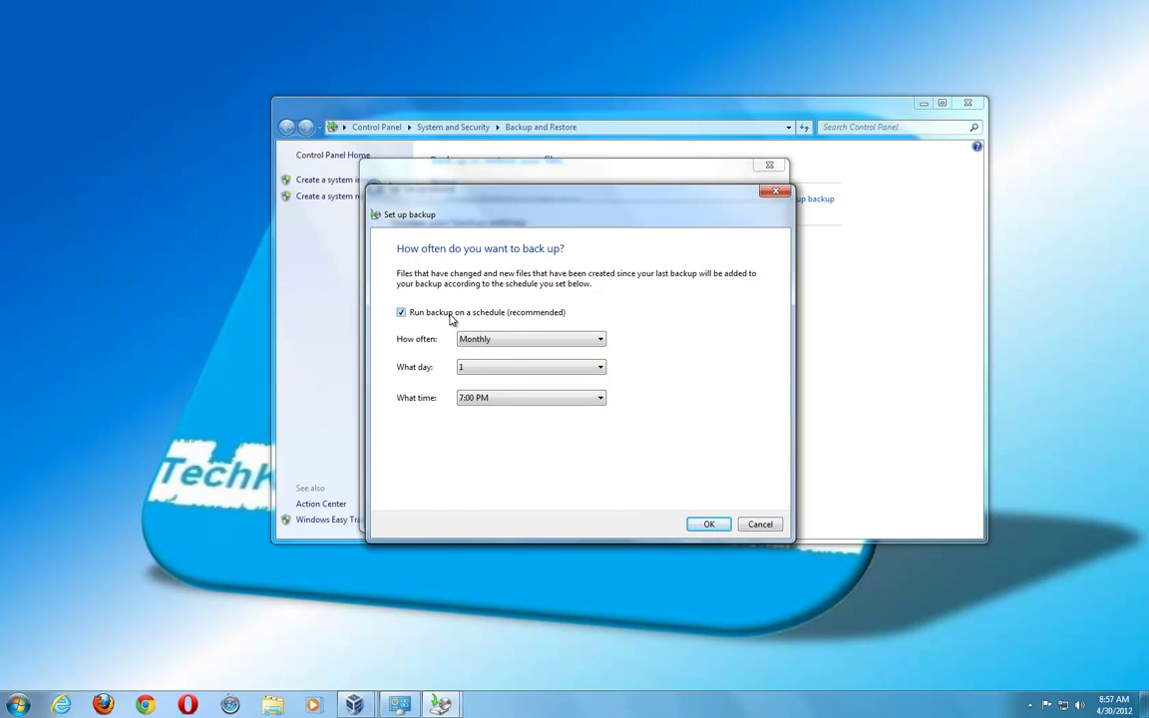
Turn off scheduled backups, minimize the Backup and Restore window, and leave the backup setup at its settings review
{"action": "left_click", "coordinate": [401, 314]}
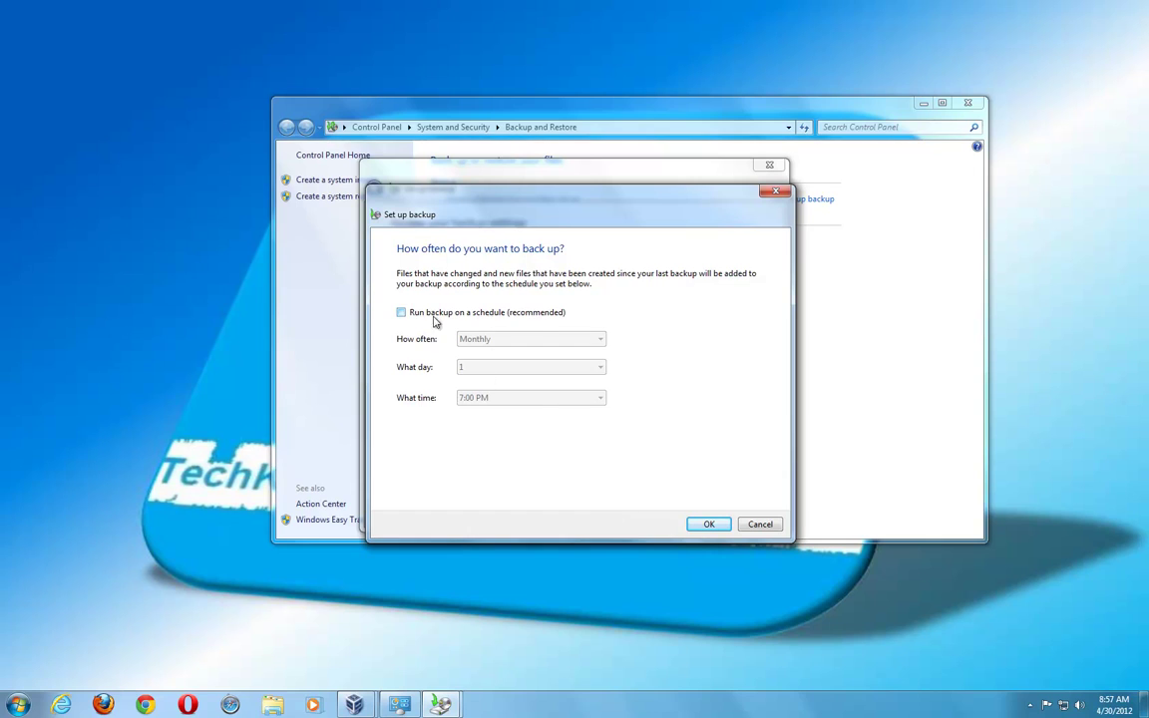
{"action": "left_click", "coordinate": [710, 524]}
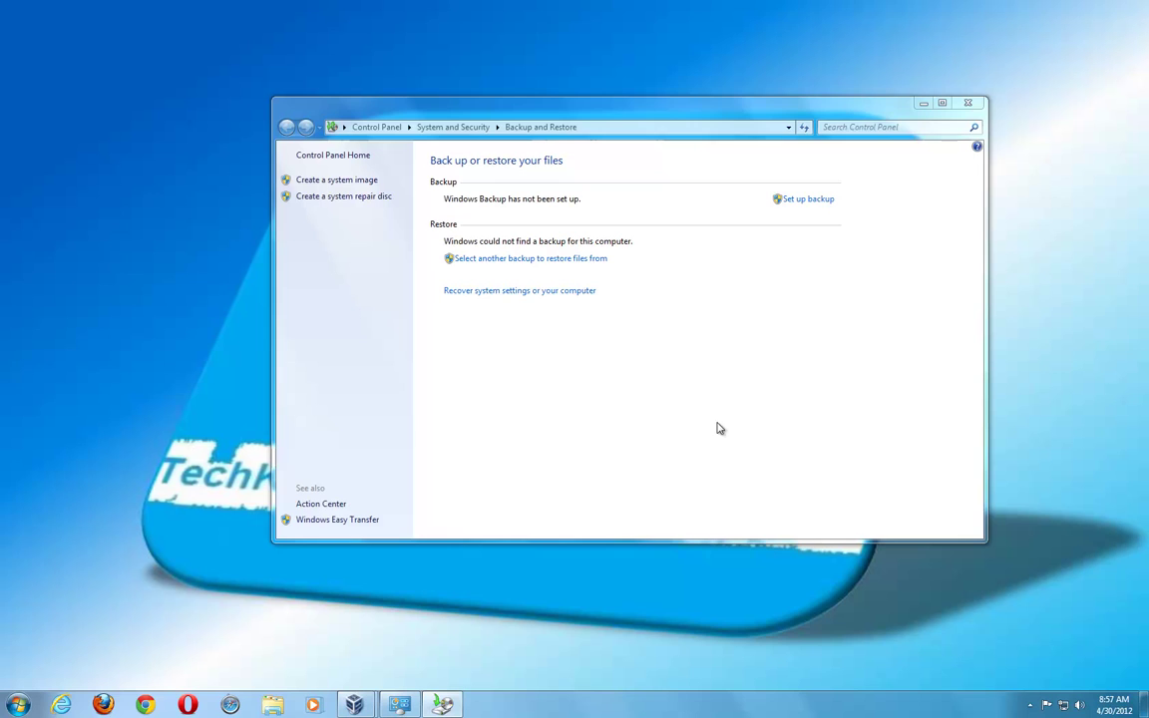
{"action": "left_click", "coordinate": [924, 106]}
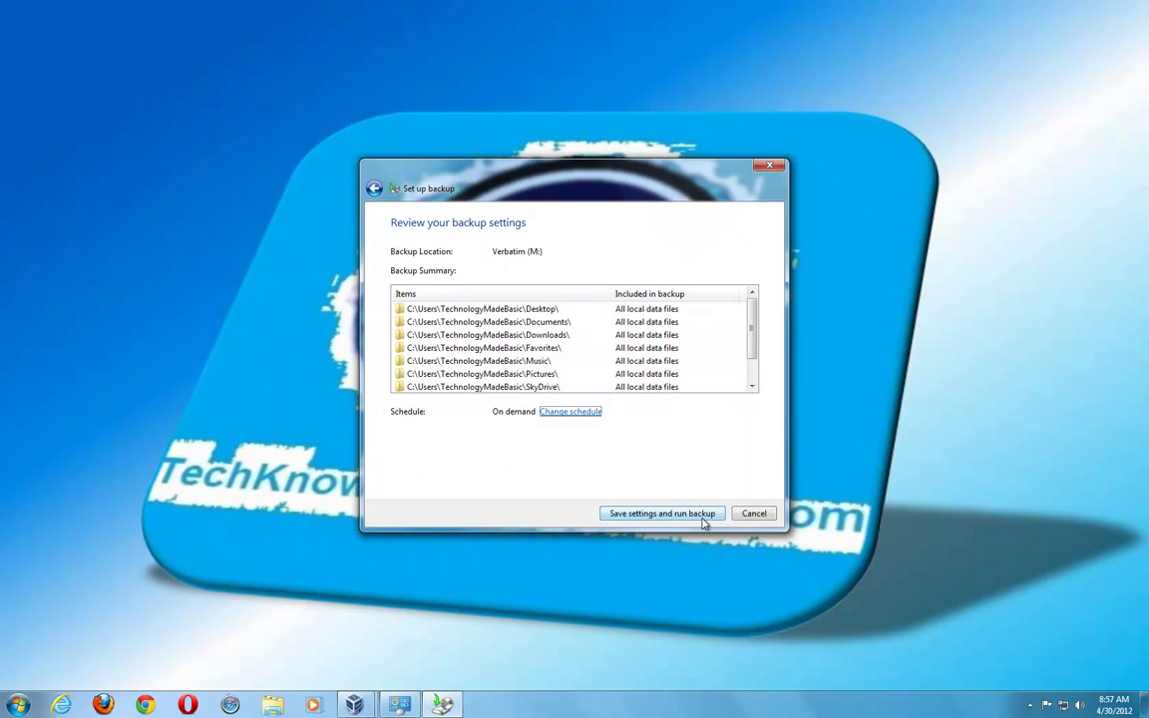
{"action": "left_click", "coordinate": [663, 513]}
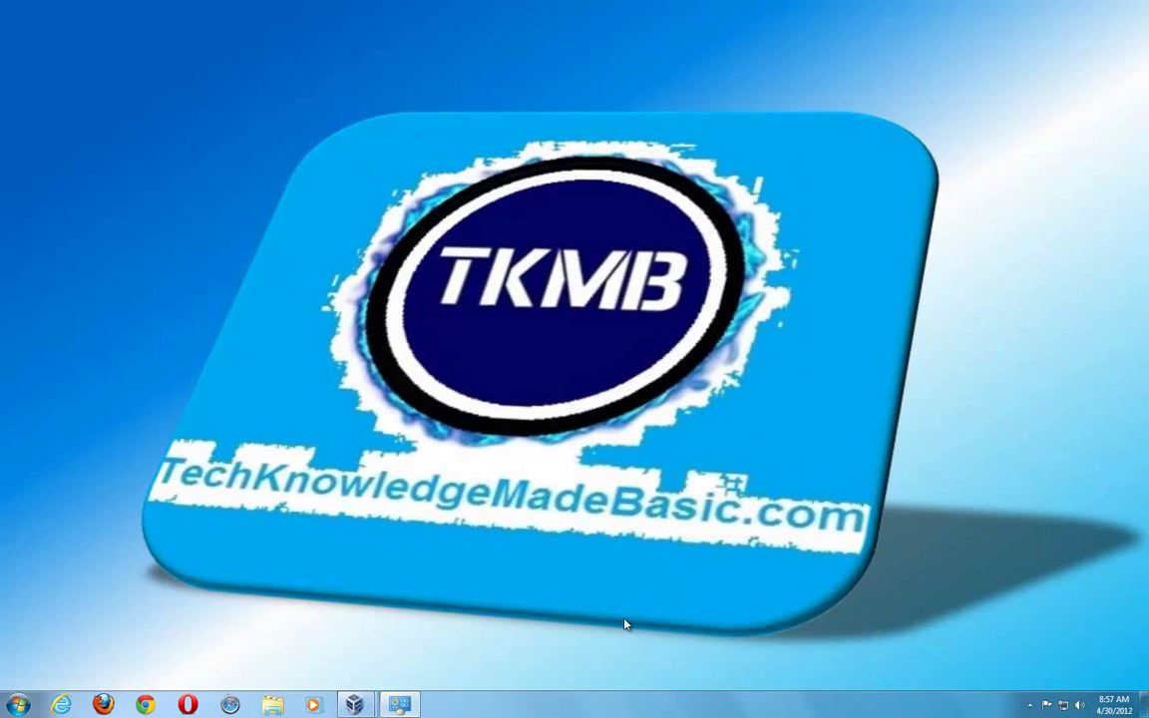
Restore the Backup and Restore window, view the system repair disc options, and dismiss them without creating a disc
{"action": "left_click", "coordinate": [400, 706]}
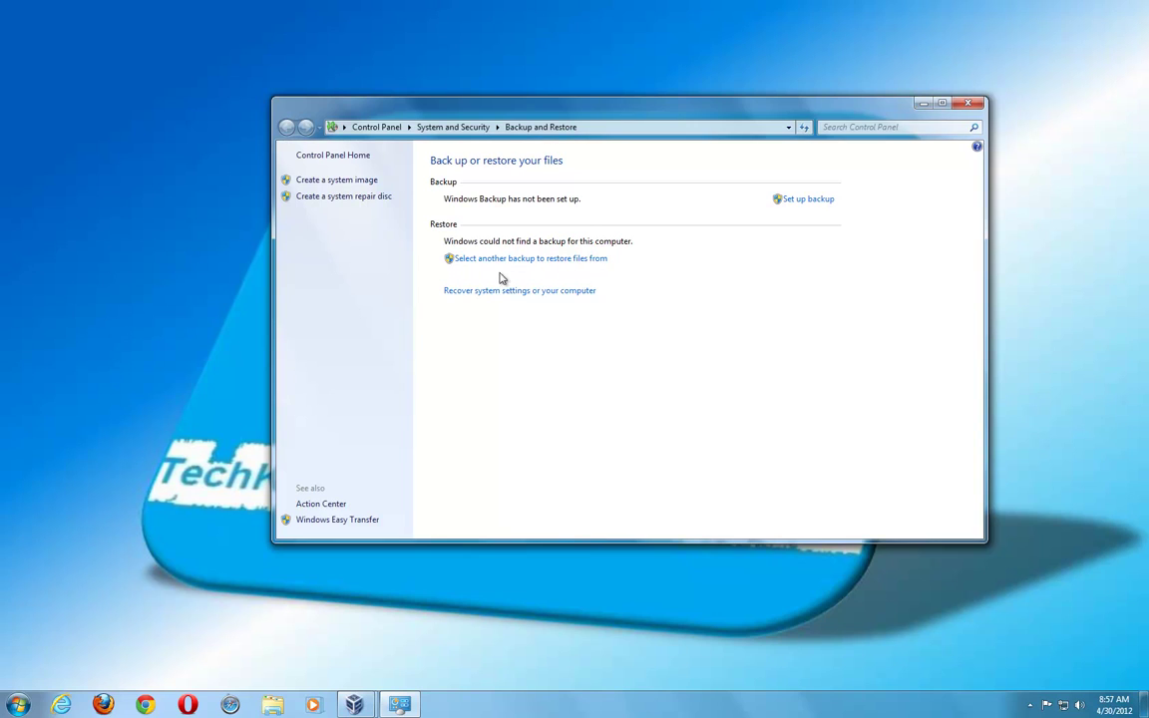
{"action": "left_click", "coordinate": [310, 199]}
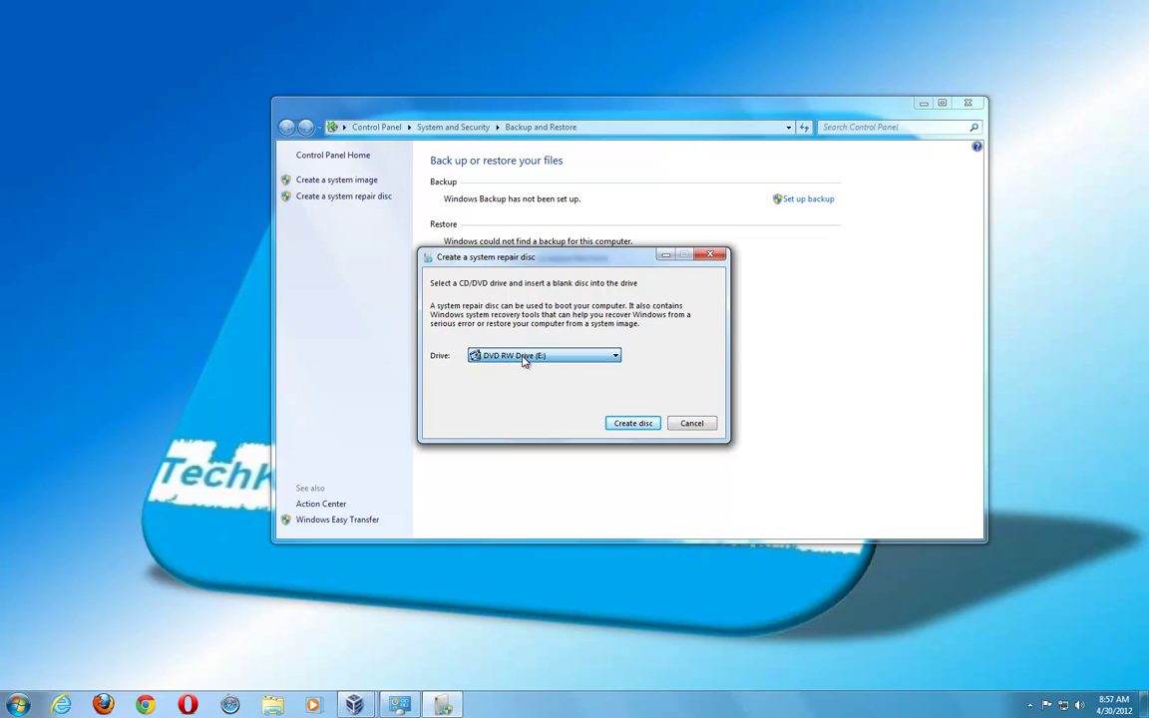
{"action": "left_click", "coordinate": [691, 423]}
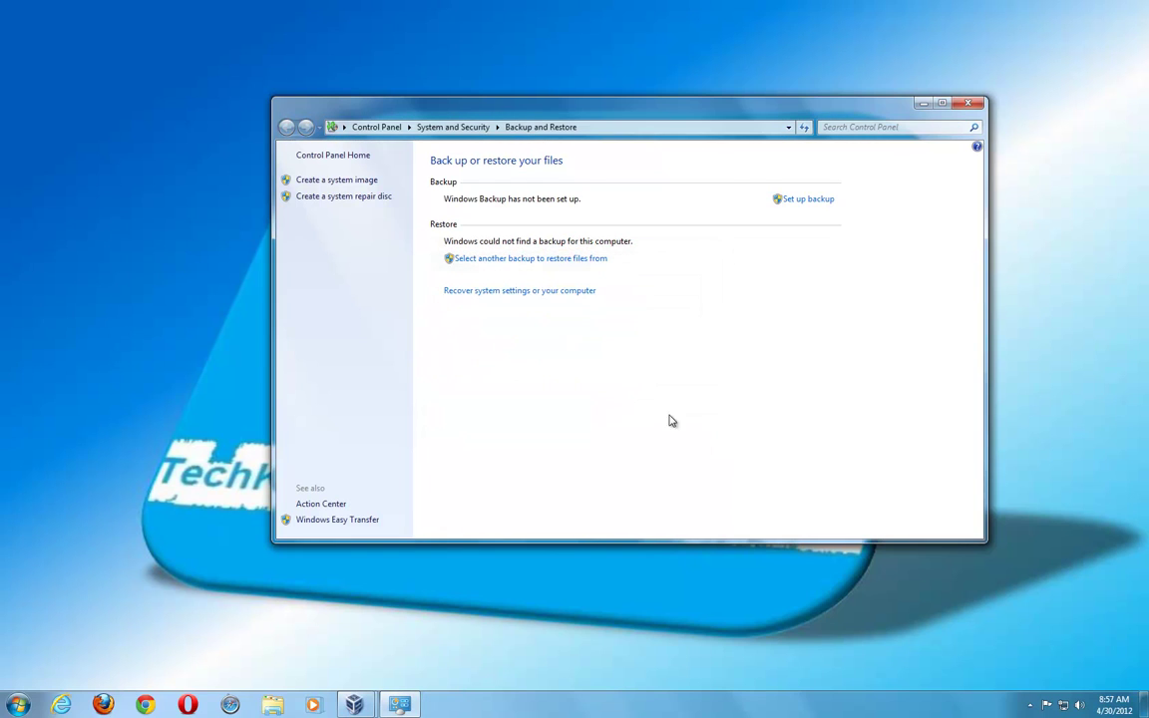
Review the system image setup with Verbatim (M:) as the location up to the settings confirmation, and cancel it
{"action": "left_click", "coordinate": [330, 181]}
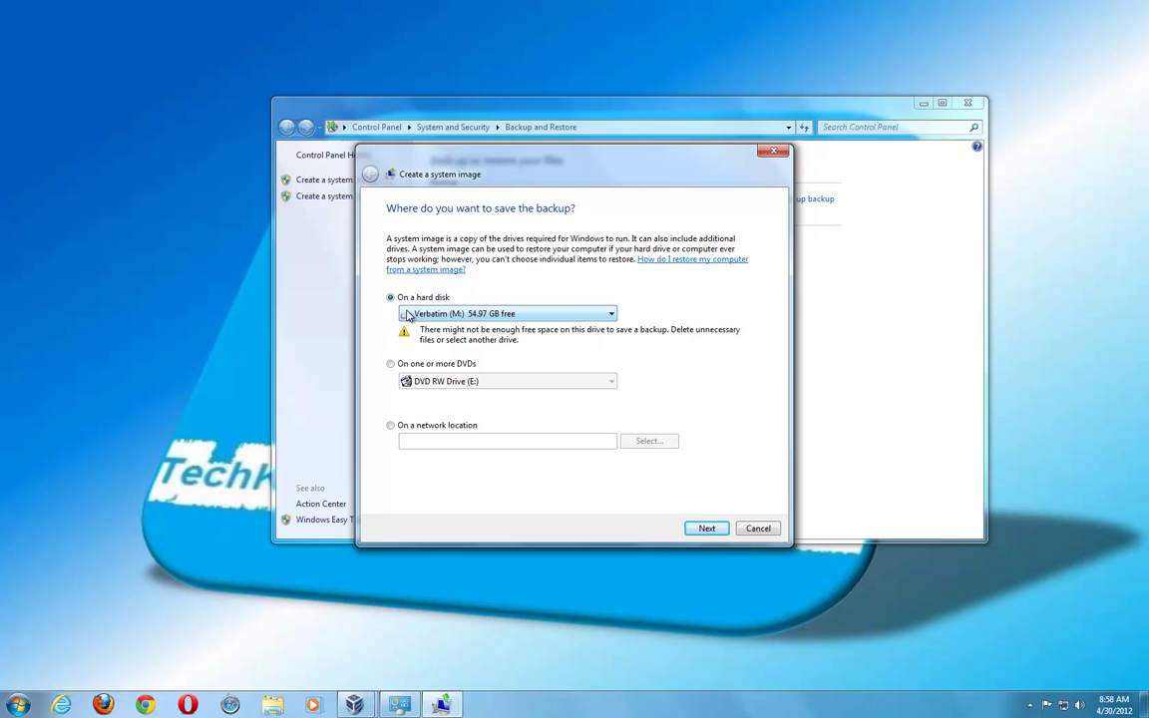
{"action": "left_click", "coordinate": [705, 528]}
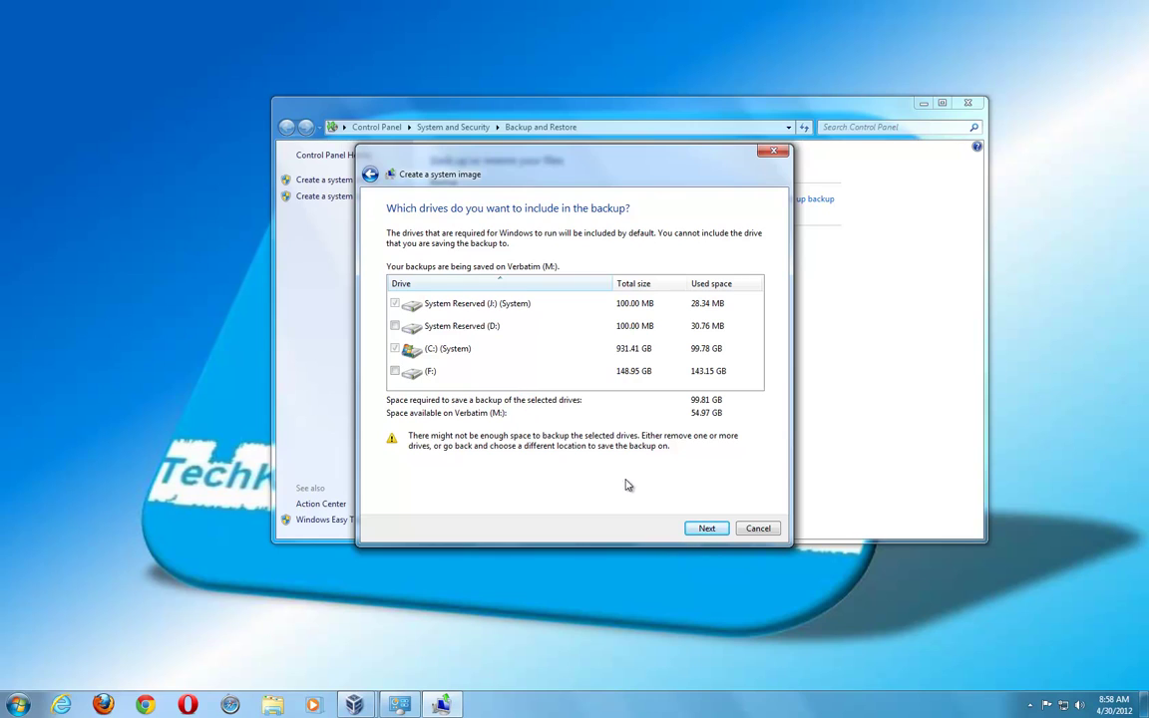
{"action": "left_click", "coordinate": [708, 532]}
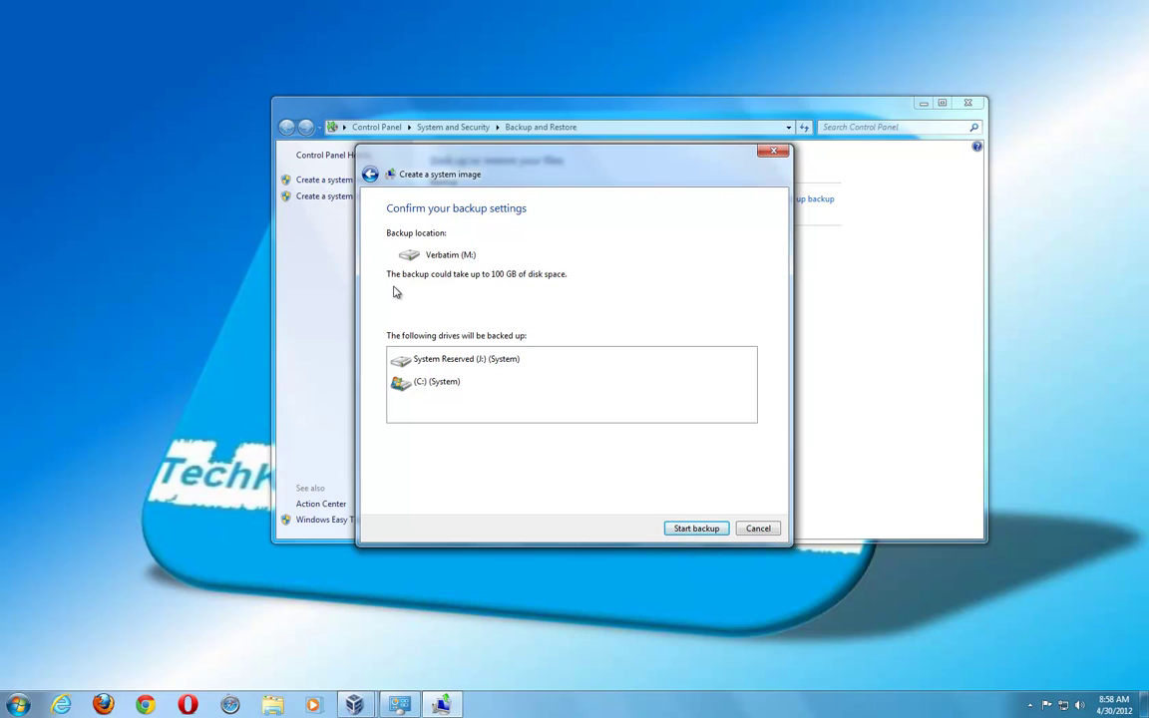
{"action": "left_click", "coordinate": [760, 529]}
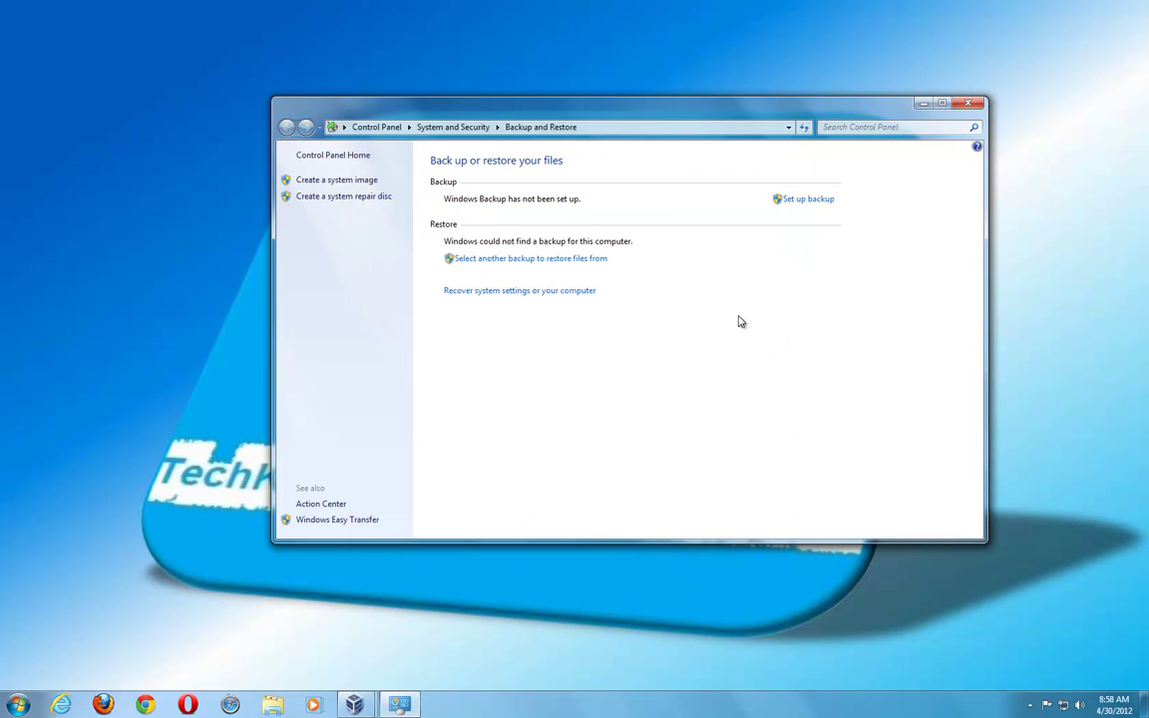
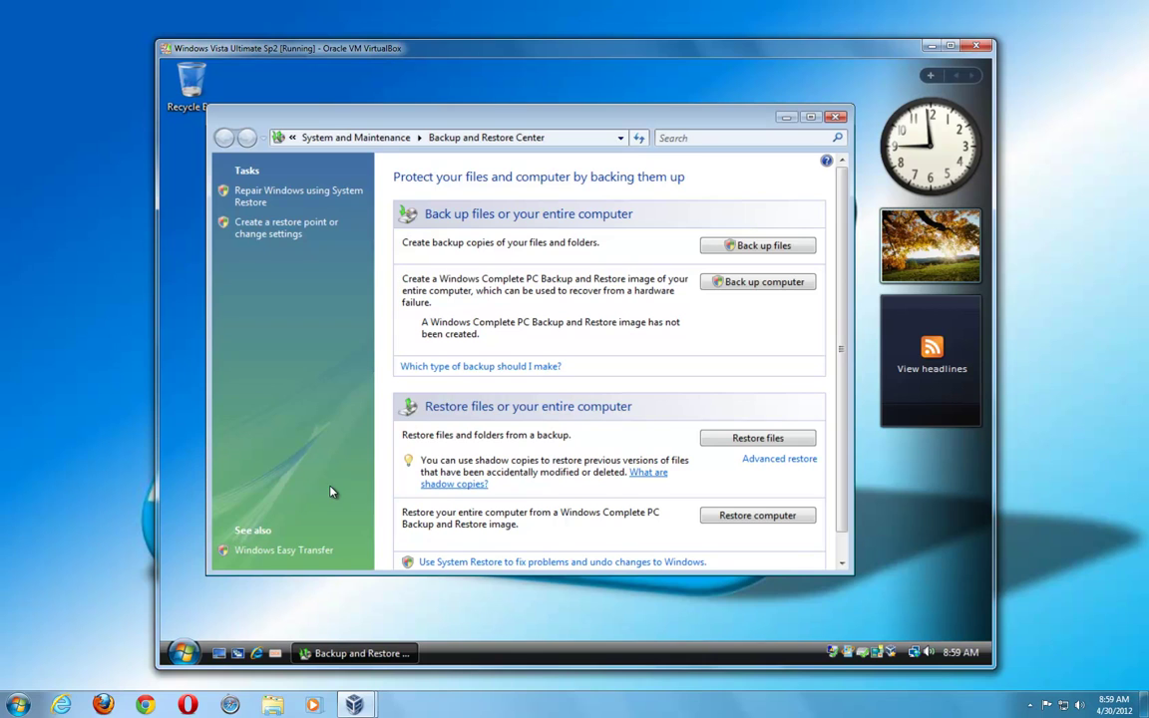
Start a file backup in Vista, allow it to run, and check the available hard disk, CD or DVD destinations
{"action": "left_click", "coordinate": [755, 249]}
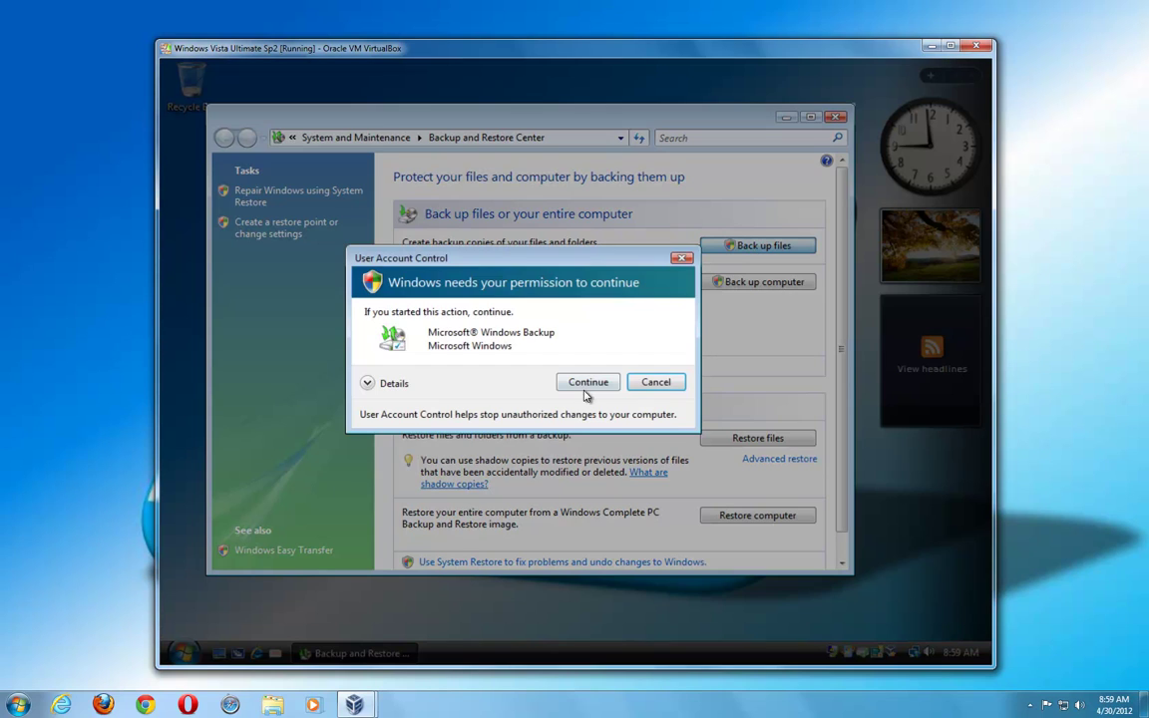
{"action": "left_click", "coordinate": [602, 385]}
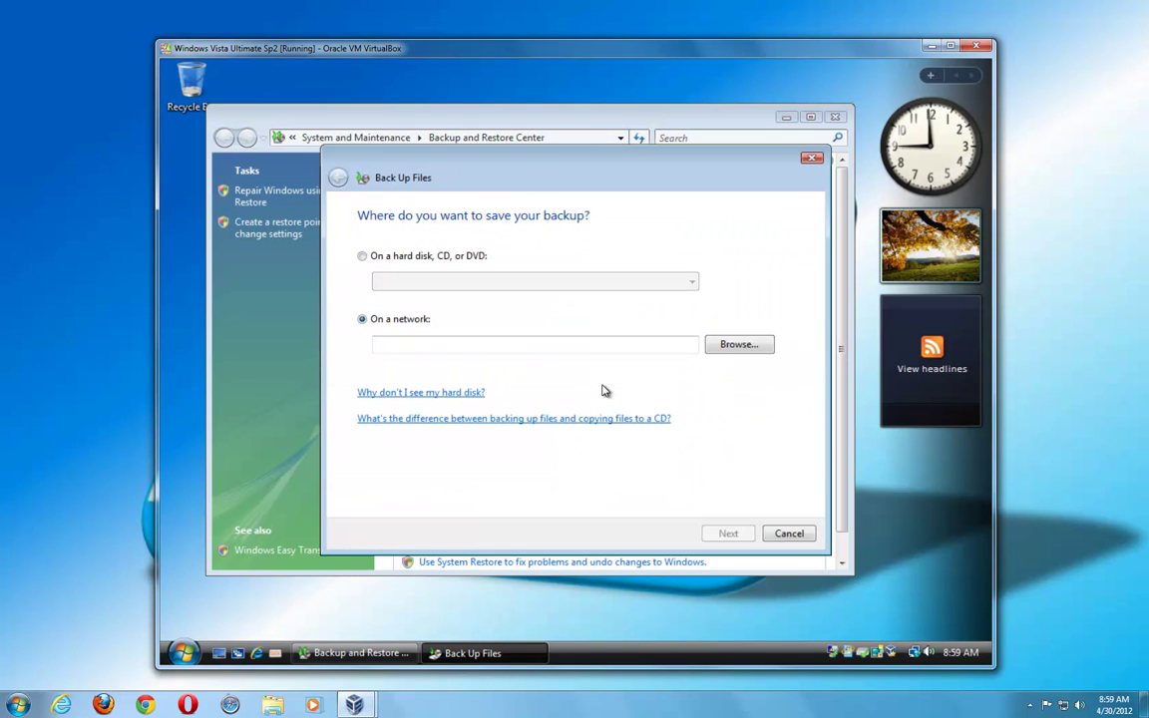
{"action": "left_click", "coordinate": [365, 257]}
{"action": "left_click", "coordinate": [394, 286]}
{"action": "left_click", "coordinate": [394, 286]}
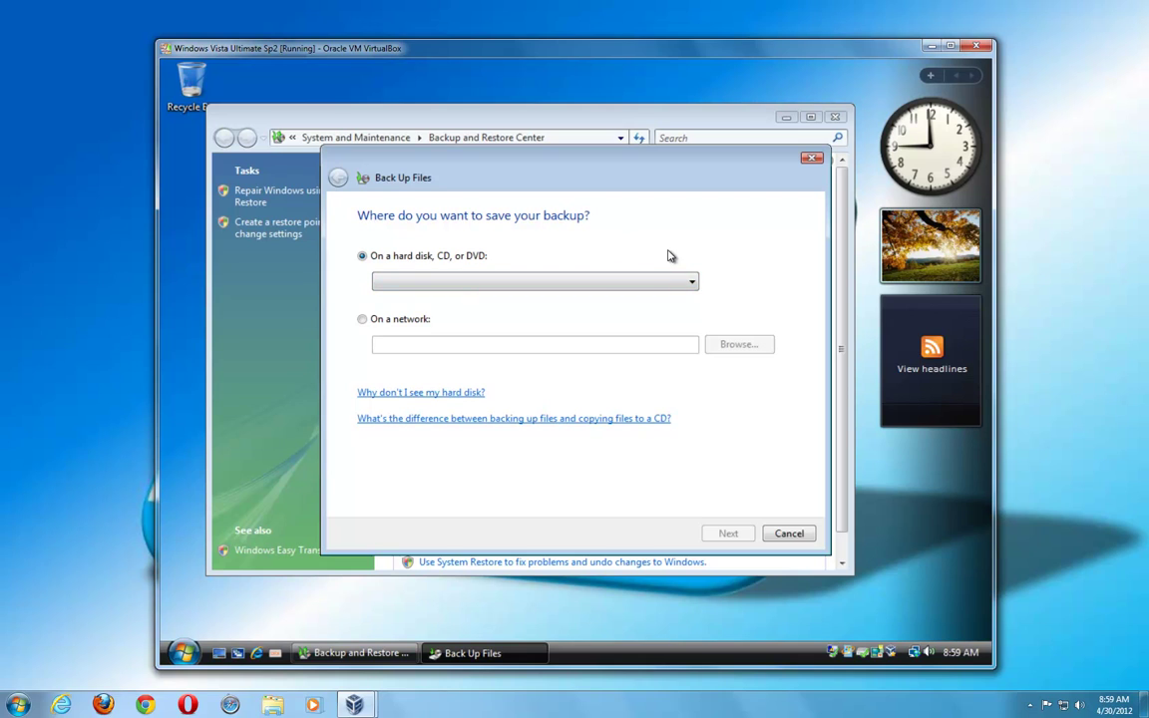
Attach the Verbatim Portable USB Drive to the running Vista virtual machine
{"action": "key", "text": "ctrl+Home"}
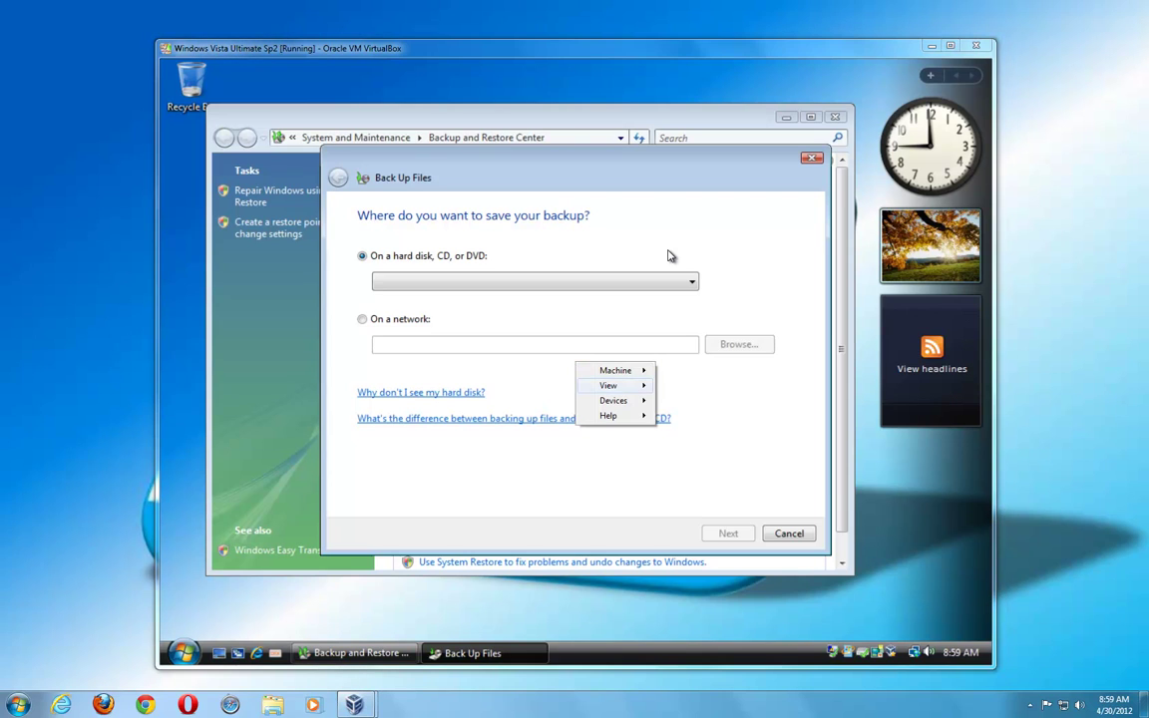
{"action": "key", "text": "Down"}
{"action": "key", "text": "Right"}
{"action": "key", "text": "Down"}
{"action": "key", "text": "Right"}
{"action": "key", "text": "Down"}
{"action": "key", "text": "Down"}
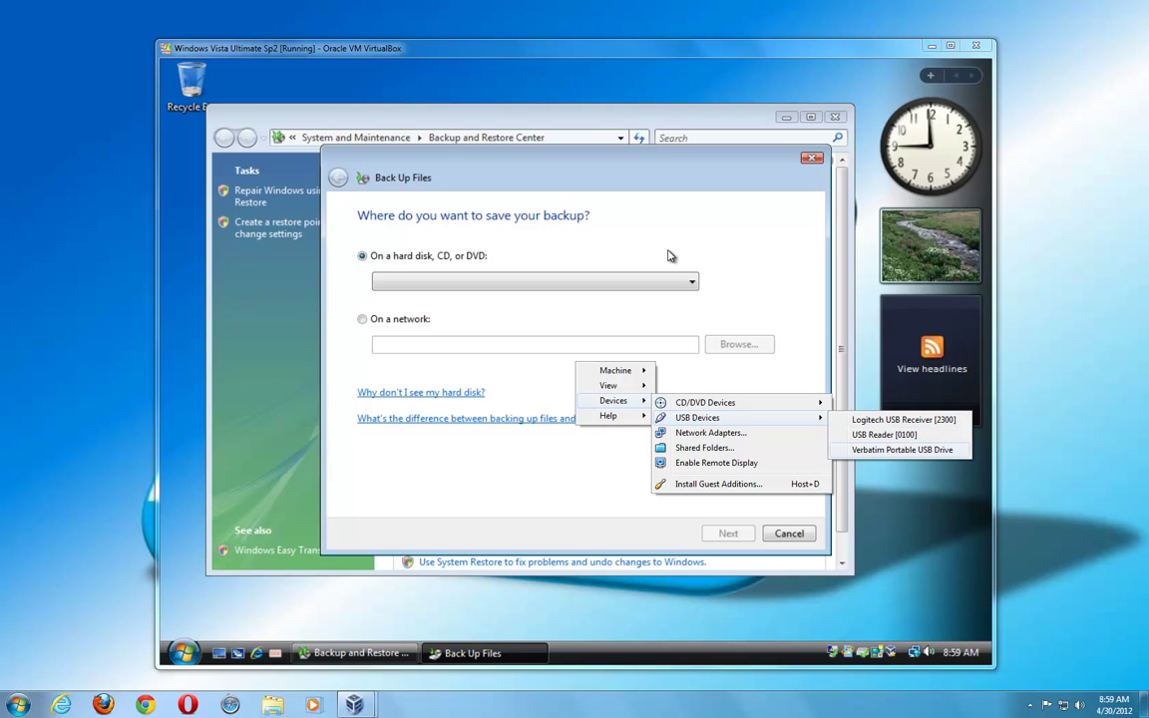
{"action": "key", "text": "Return"}
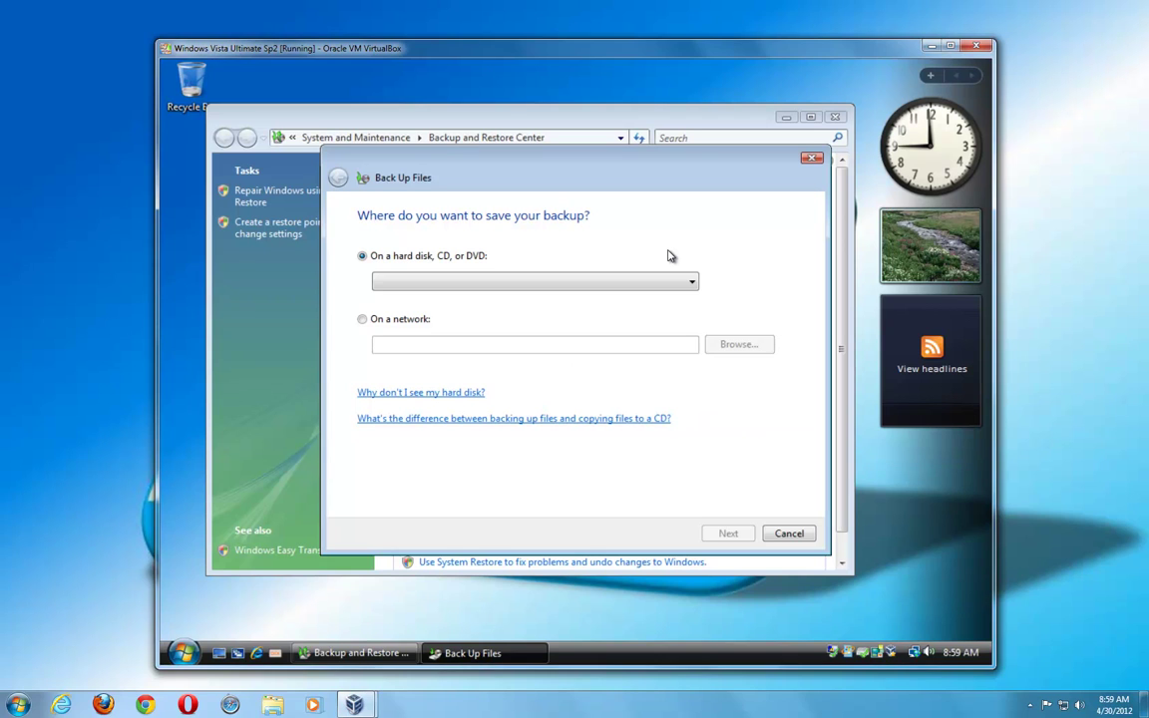
Close the backup wizard and Backup and Restore Center, and check the refreshed drive list in Computer for the Verbatim drive
{"action": "left_click", "coordinate": [812, 158]}
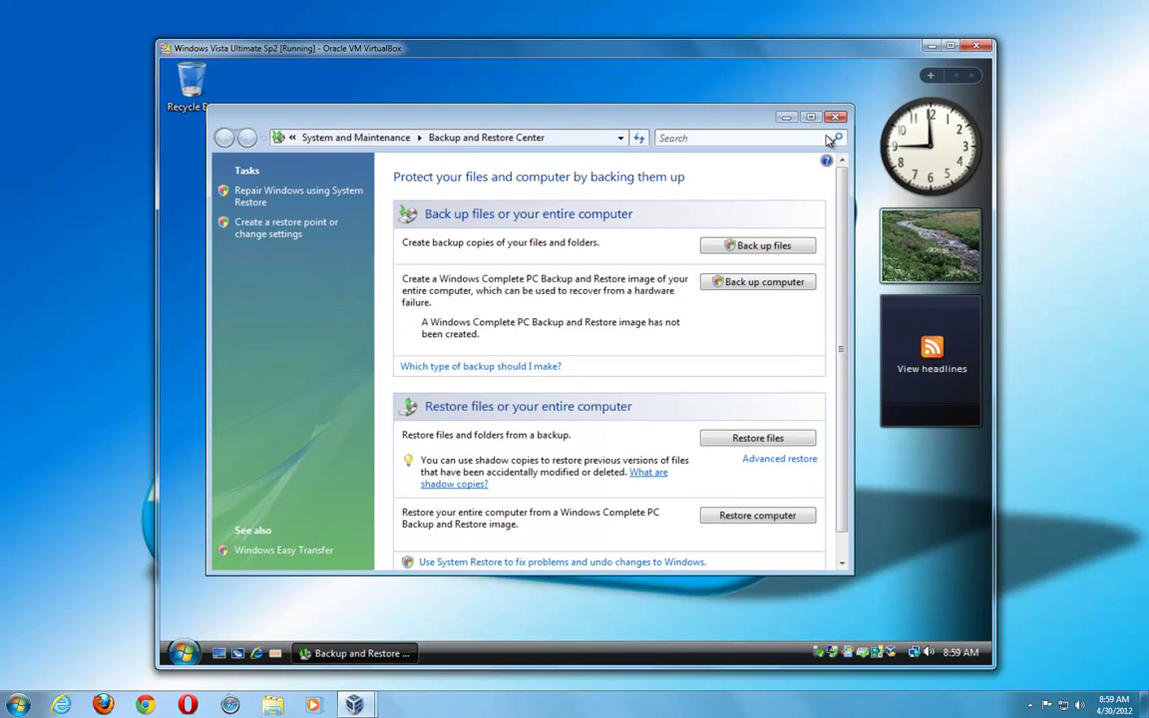
{"action": "left_click", "coordinate": [836, 118]}
{"action": "left_click", "coordinate": [182, 654]}
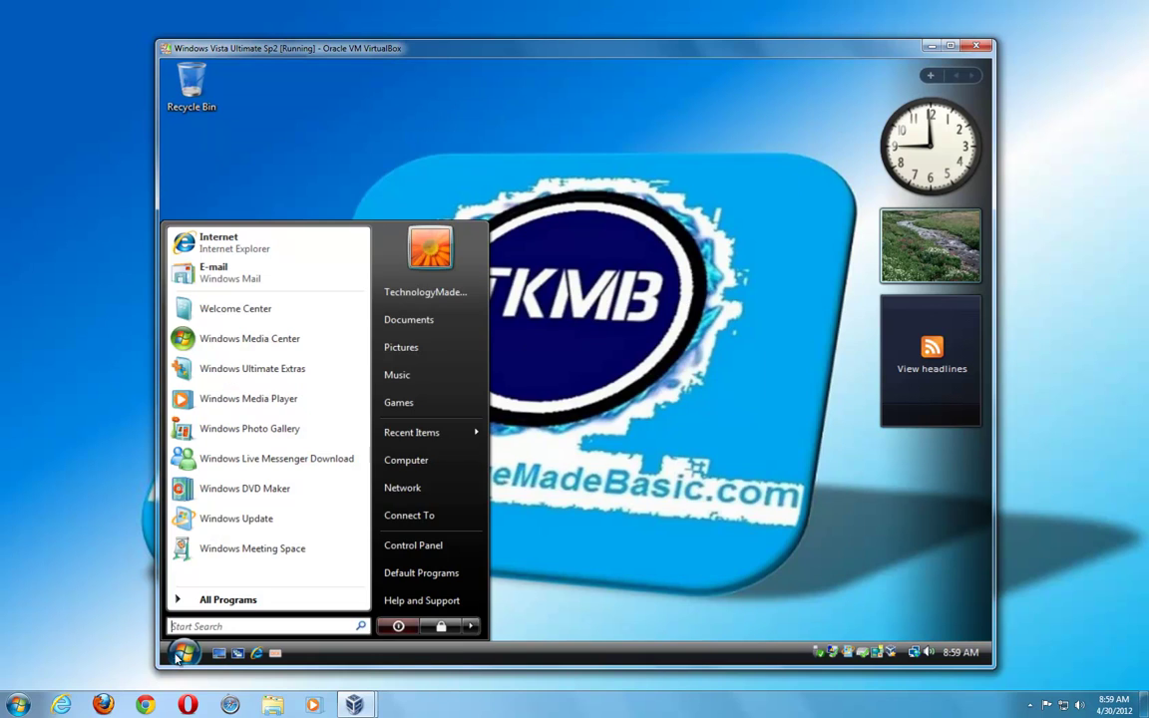
{"action": "left_click", "coordinate": [409, 460]}
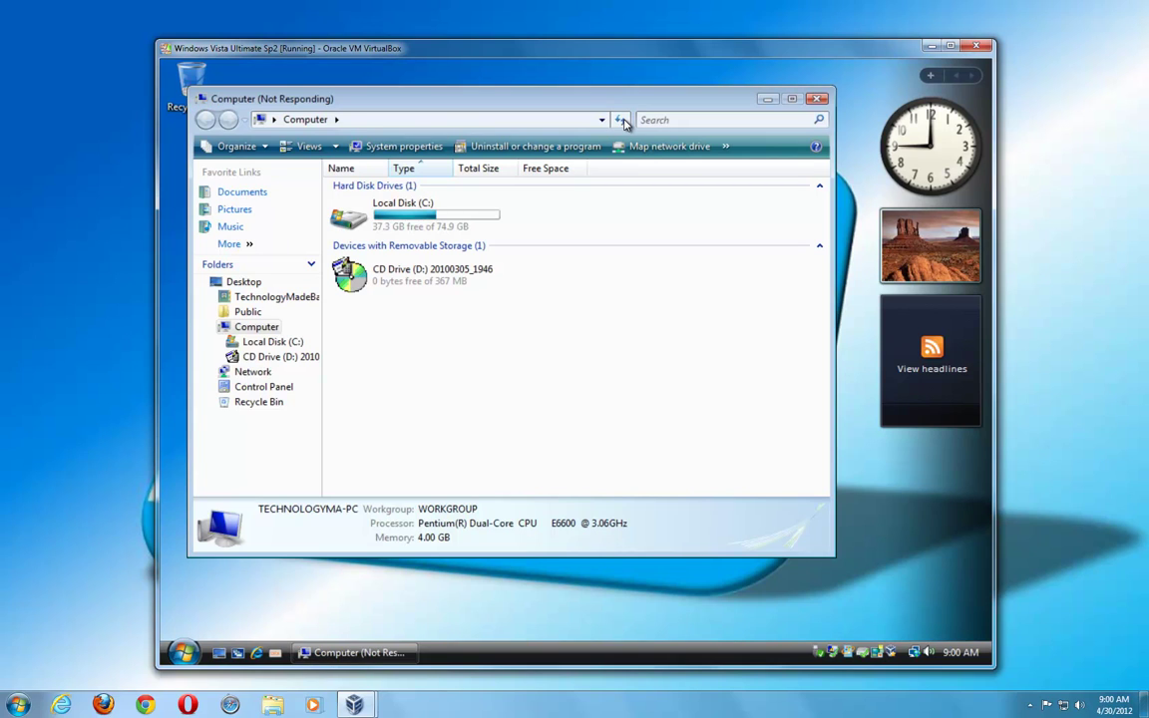
{"action": "left_click", "coordinate": [622, 119]}
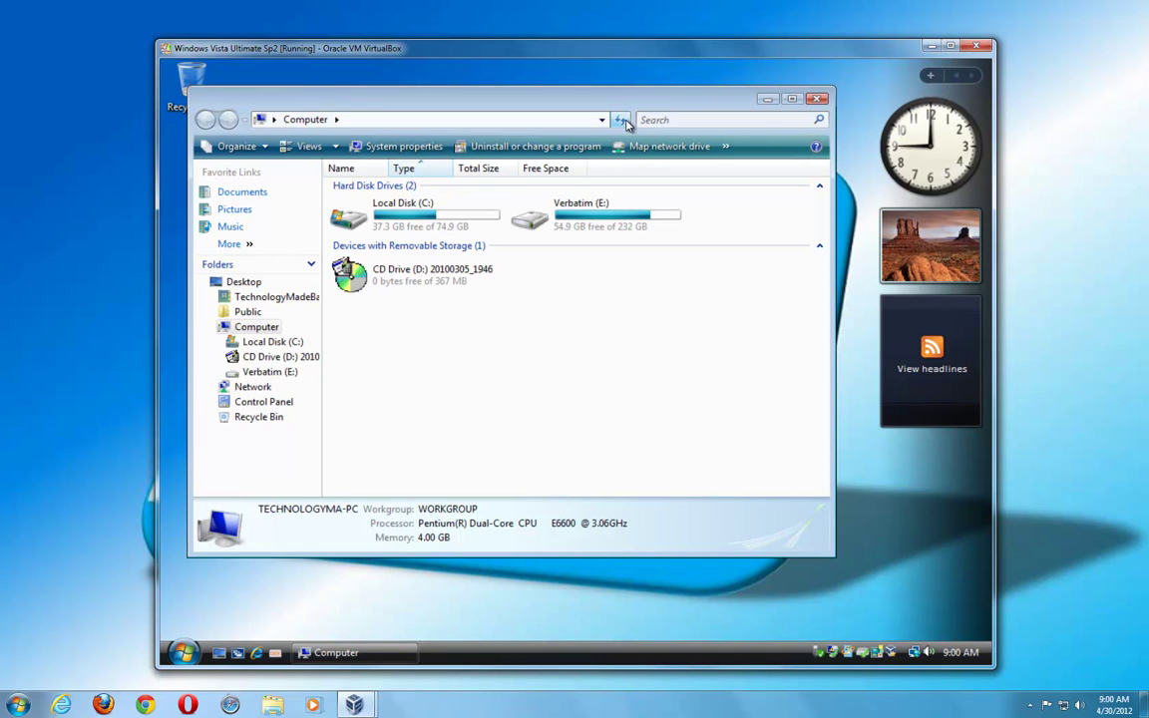
{"action": "left_click", "coordinate": [817, 99]}
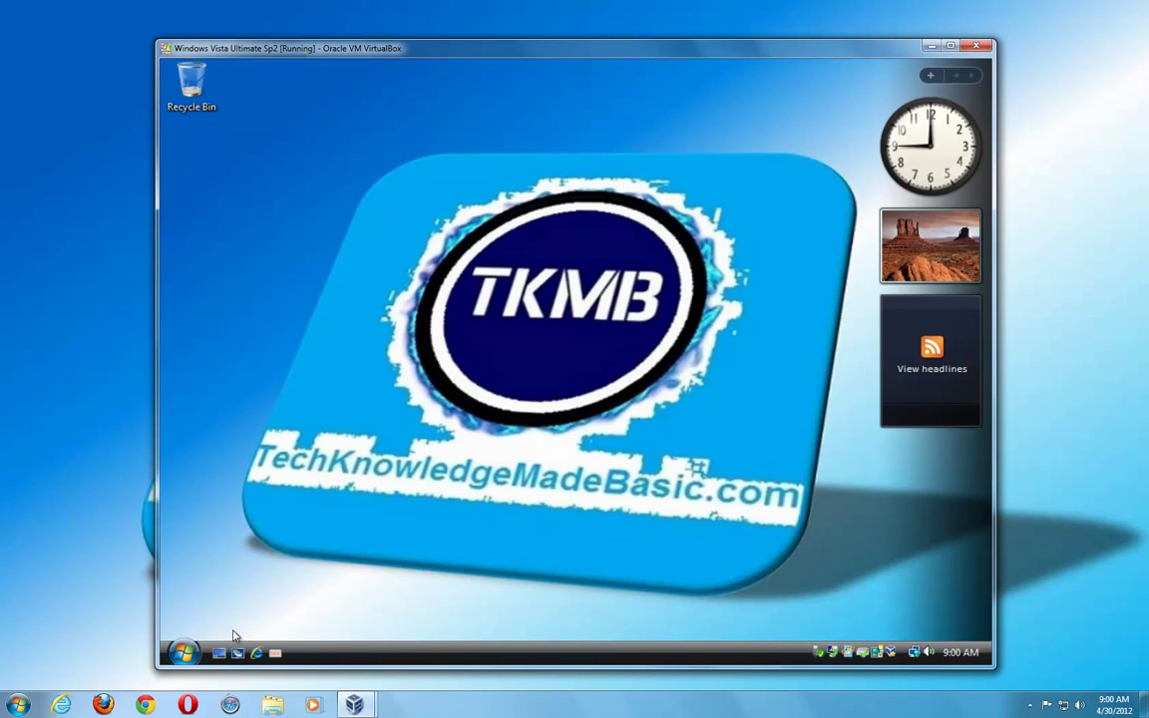
Reopen the Backup and Restore Center from Vista's Maintenance programs
{"action": "left_click", "coordinate": [185, 653]}
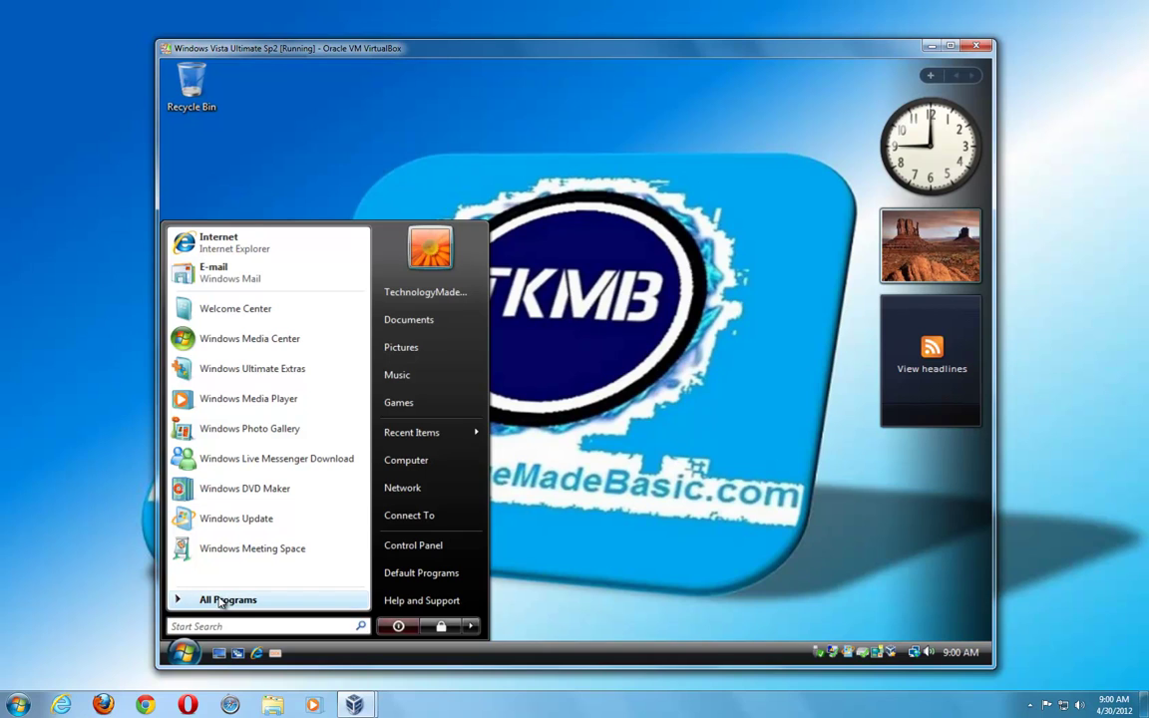
{"action": "left_click", "coordinate": [208, 600]}
{"action": "left_click", "coordinate": [229, 537]}
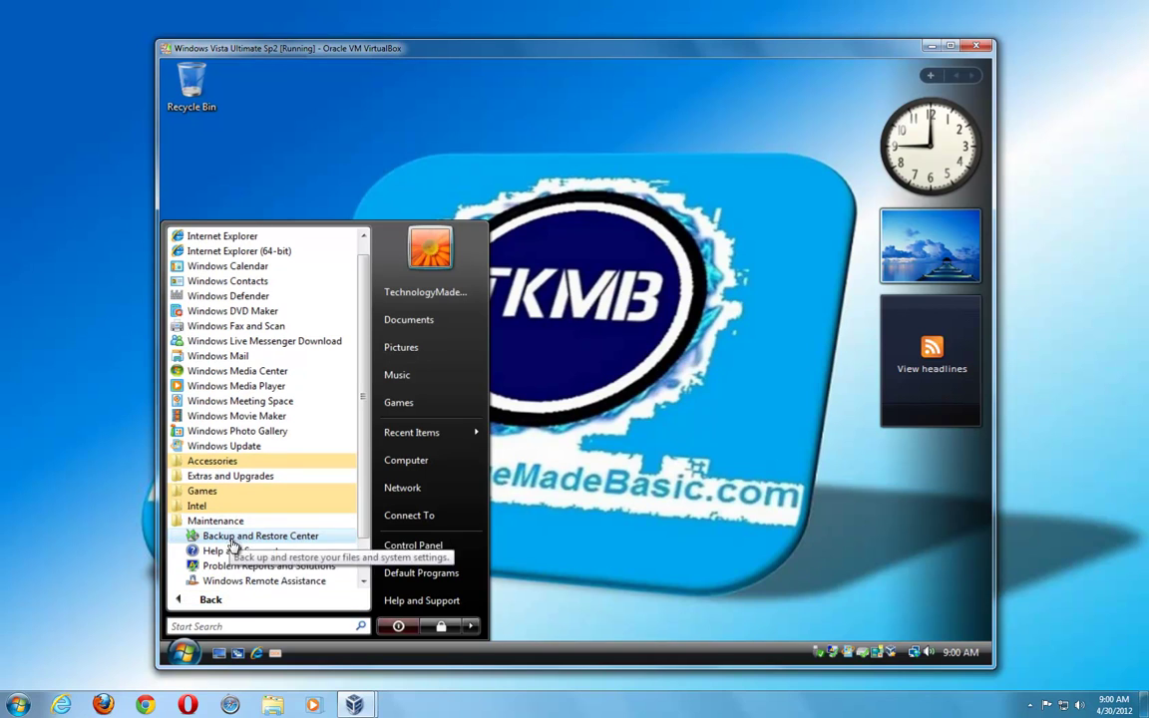
{"action": "left_click", "coordinate": [236, 540]}
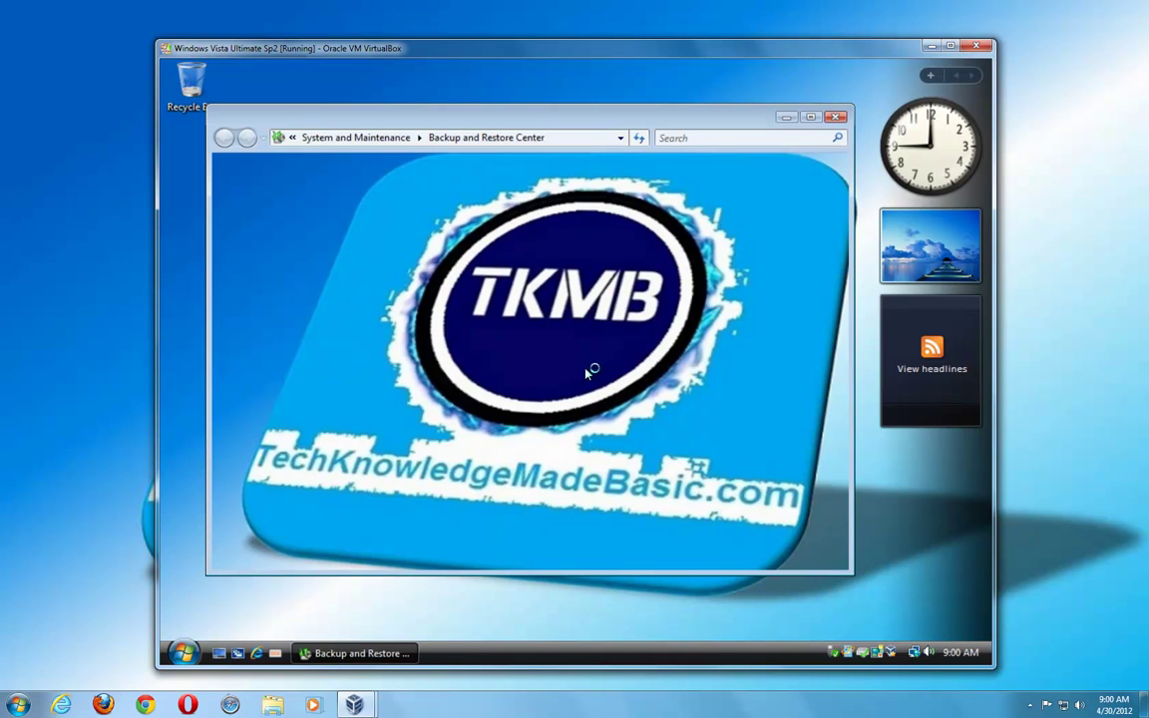
Review the file backup setup with Verbatim (E:) as the destination, through the file types and schedule, and cancel it
{"action": "left_click", "coordinate": [729, 250]}
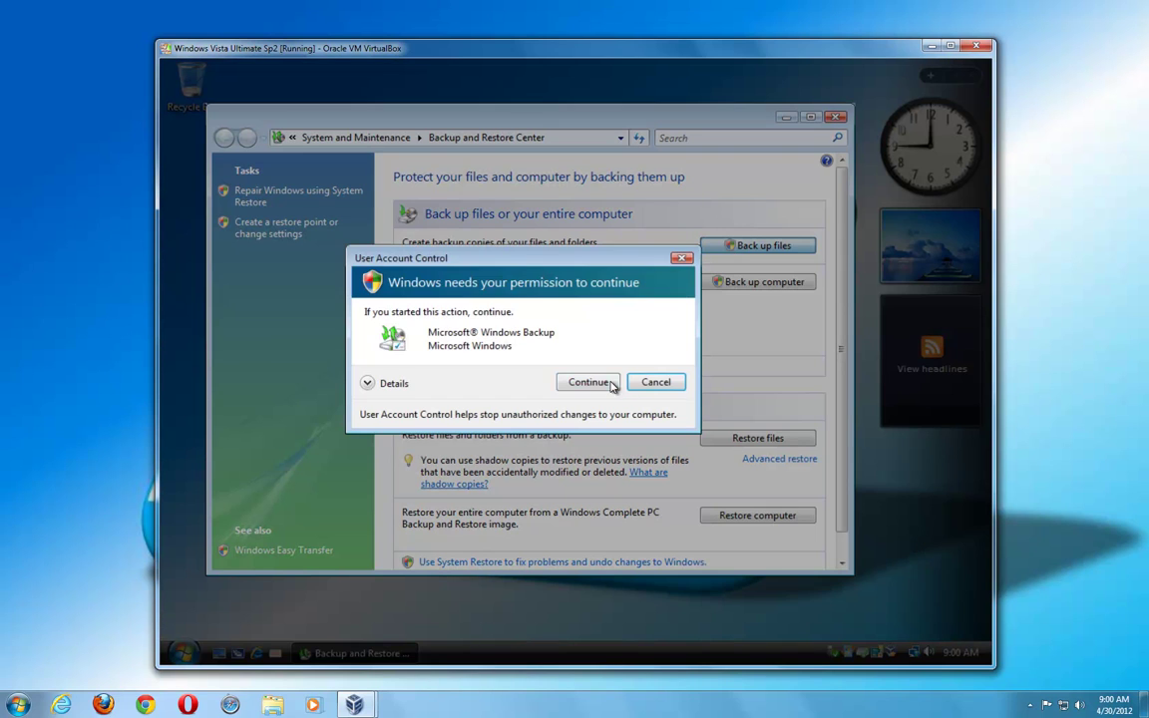
{"action": "left_click", "coordinate": [590, 381]}
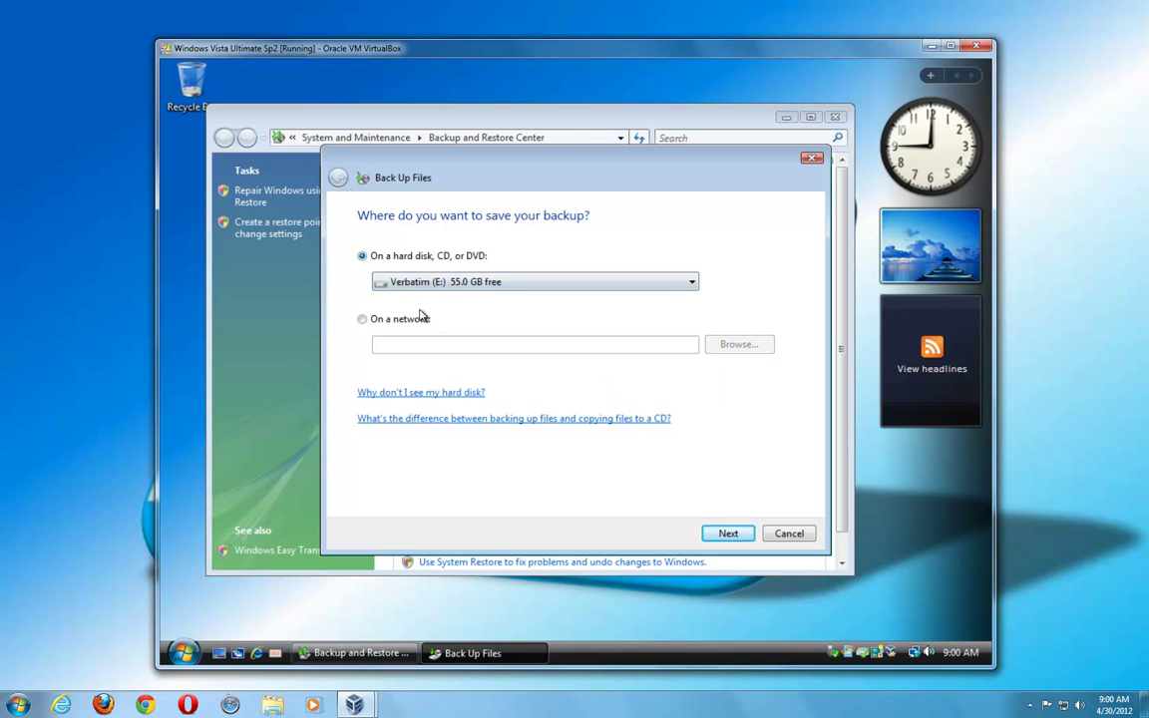
{"action": "left_click", "coordinate": [727, 535]}
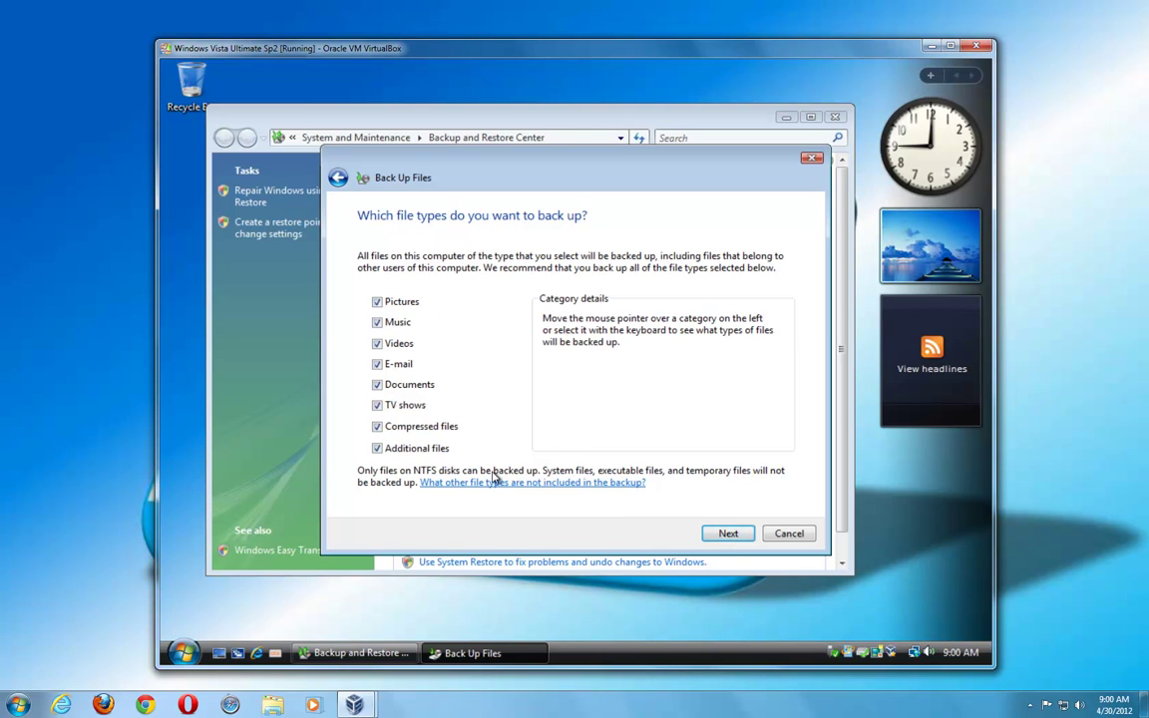
{"action": "left_click", "coordinate": [729, 535]}
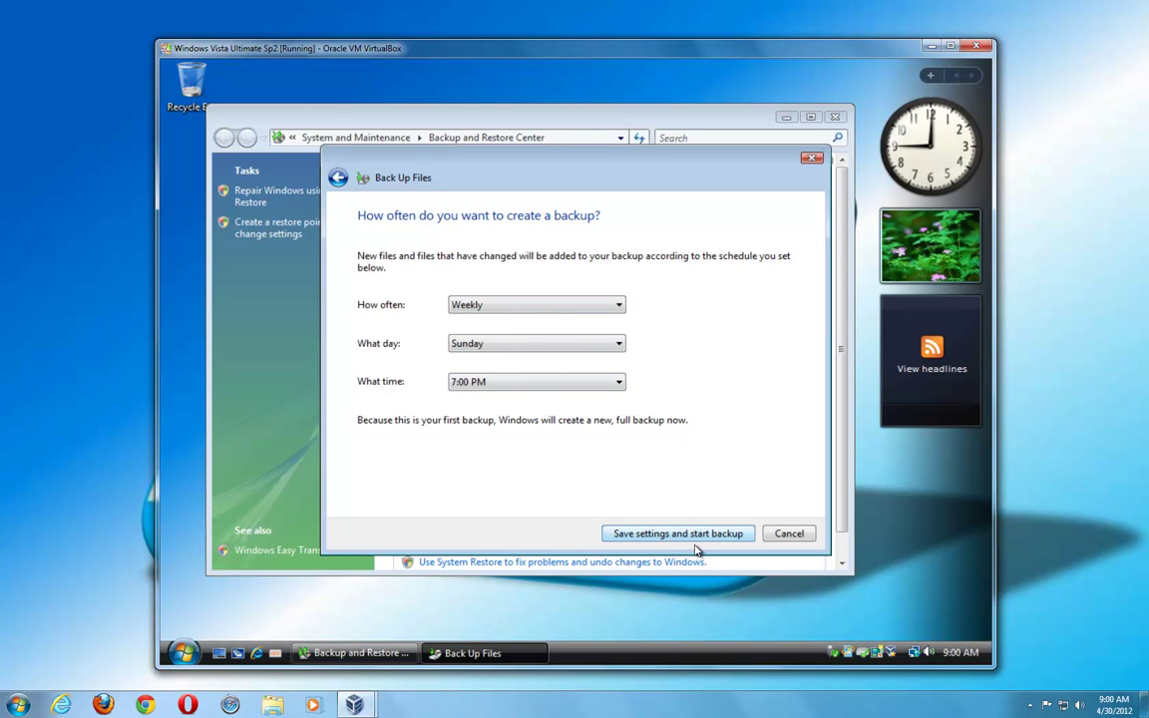
{"action": "left_click", "coordinate": [785, 536]}
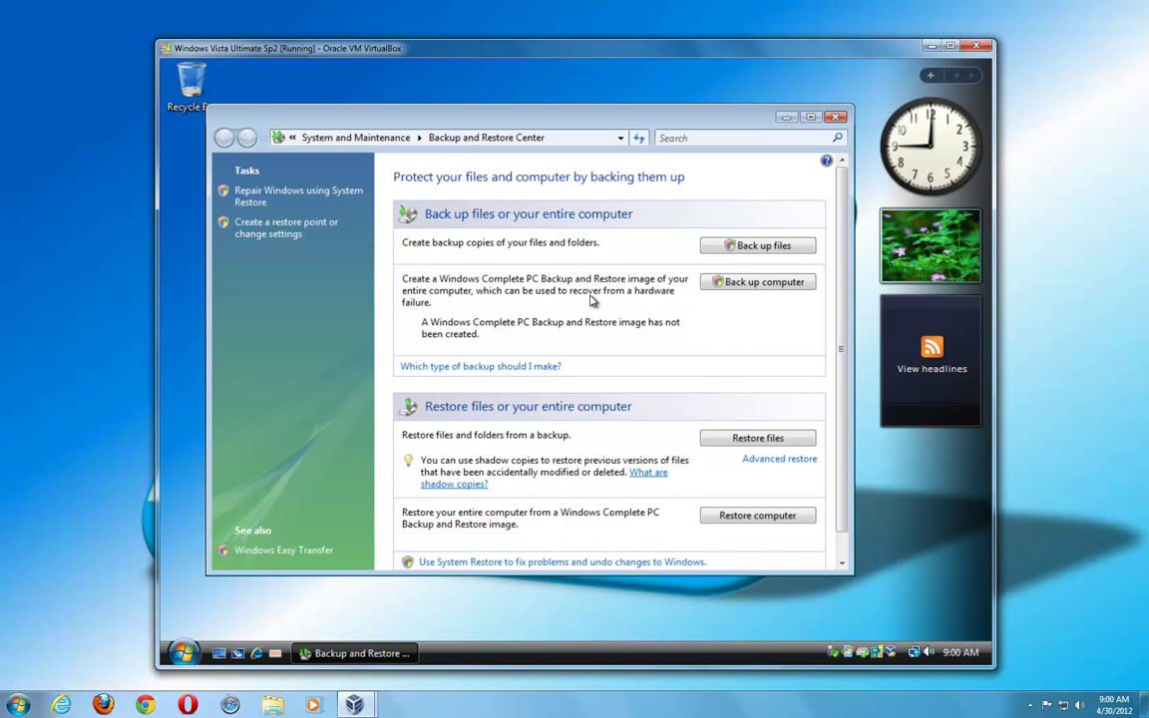
Review the Complete PC Backup setup with Verbatim (E:) up to the settings confirmation, cancel it, and close the Backup and Restore Center
{"action": "left_click", "coordinate": [750, 287]}
{"action": "left_click", "coordinate": [592, 380]}
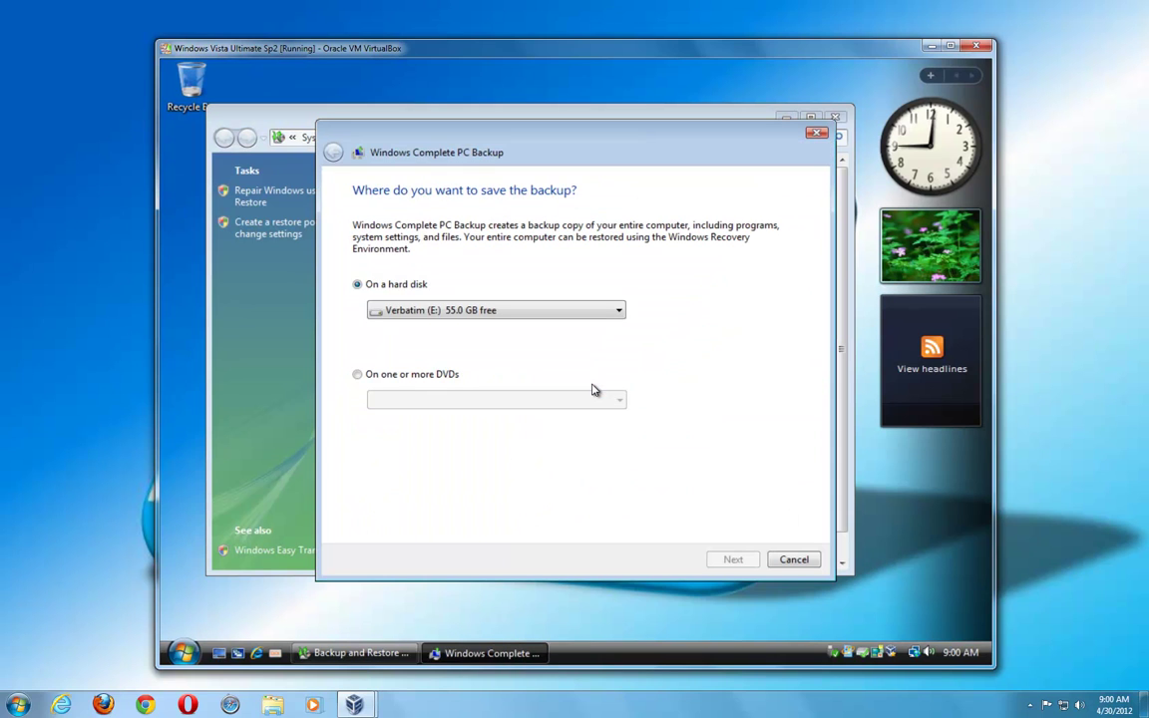
{"action": "left_click", "coordinate": [732, 559]}
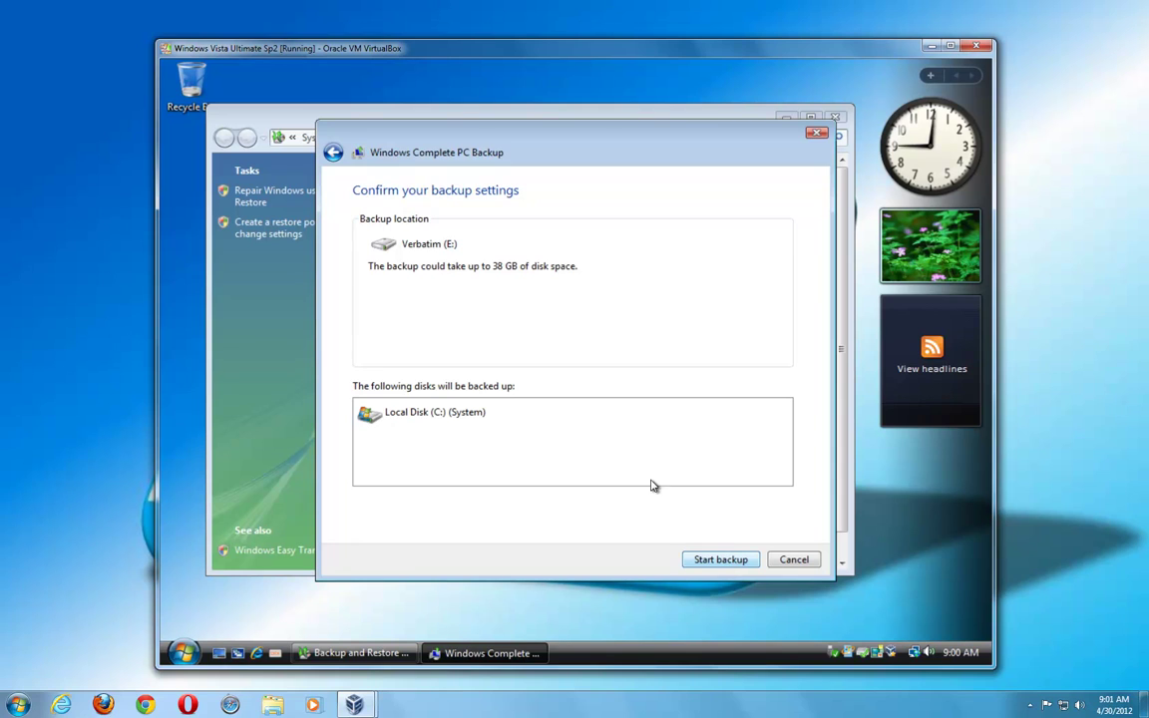
{"action": "left_click", "coordinate": [795, 560]}
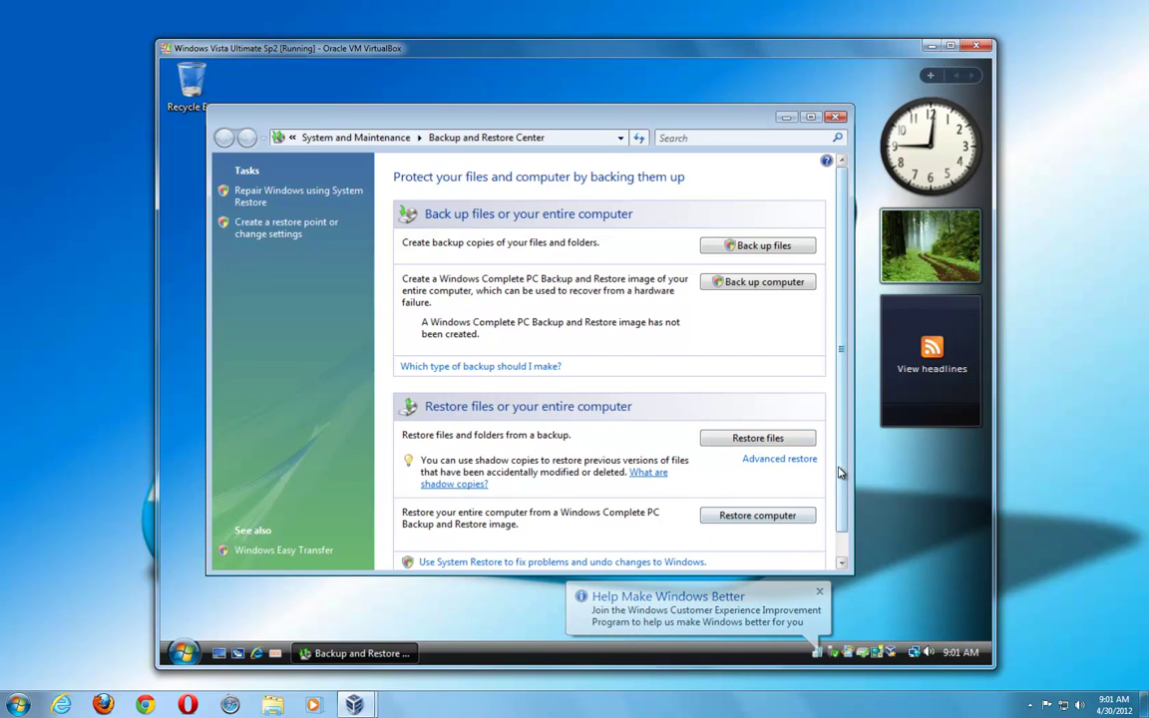
{"action": "scroll", "coordinate": [789, 503], "scroll_direction": "down", "scroll_amount": 1}
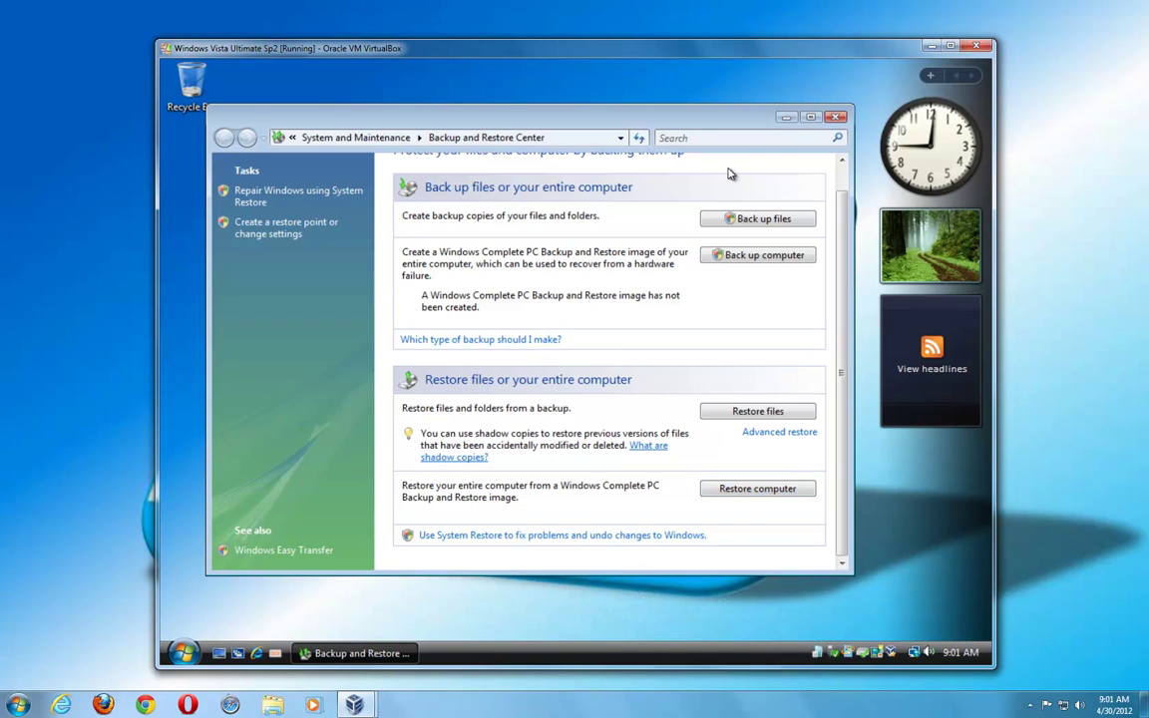
{"action": "left_click", "coordinate": [836, 118]}
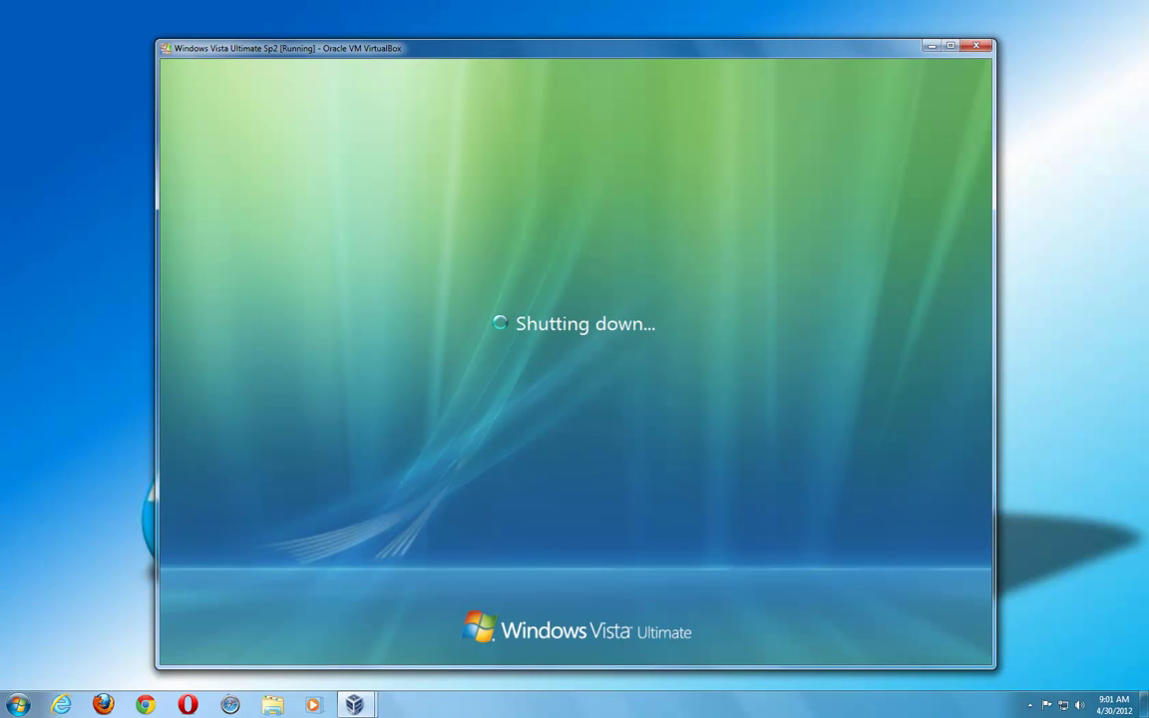
Start the Windows XP Professional Sp3 virtual machine in Scale mode, dismissing the AutoPlay window for Verbatim (M:)
{"action": "left_click", "coordinate": [354, 704]}
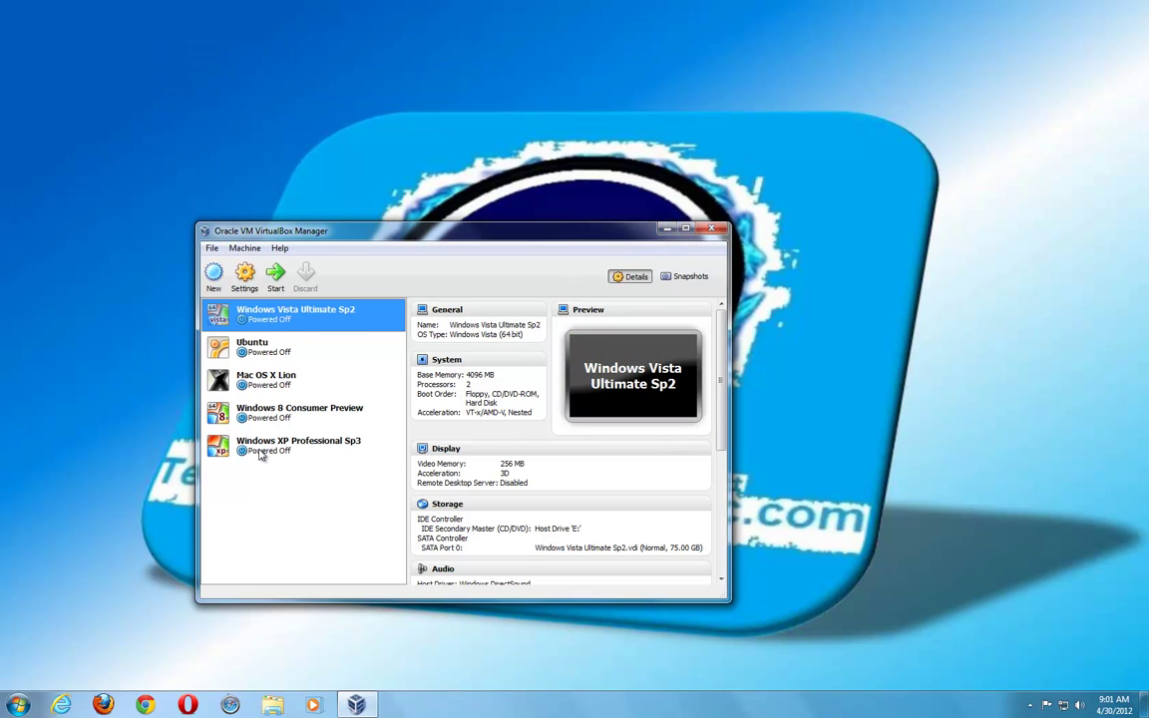
{"action": "left_click", "coordinate": [260, 455]}
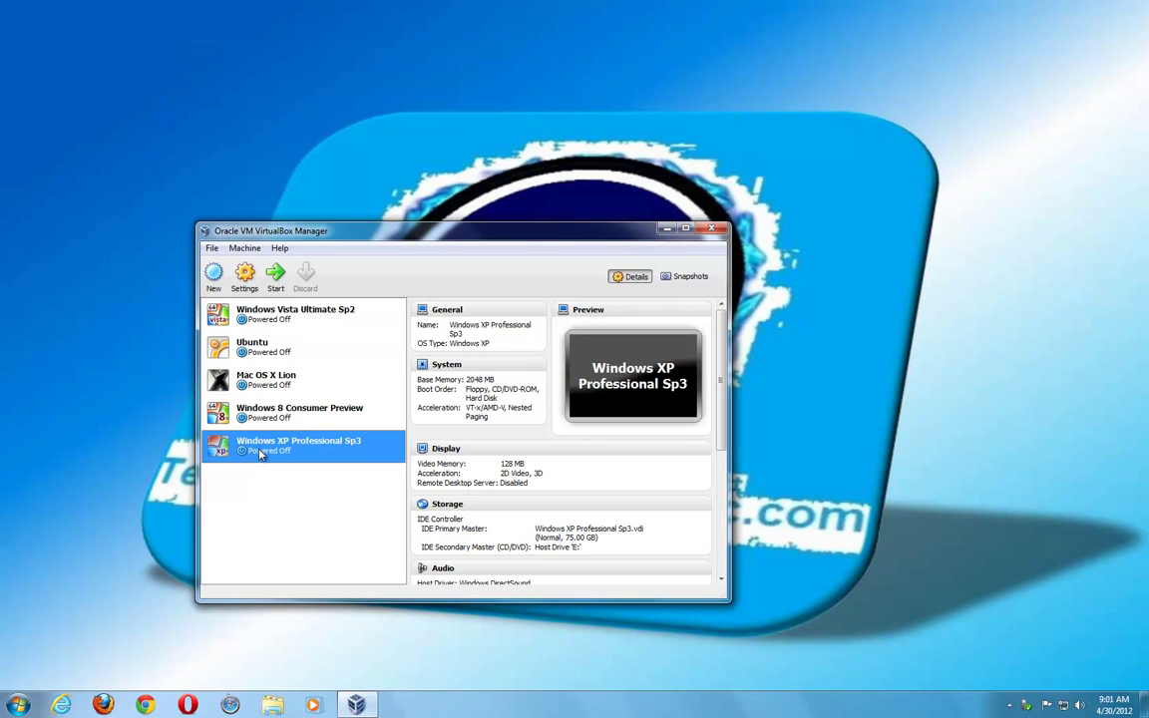
{"action": "left_click", "coordinate": [277, 280]}
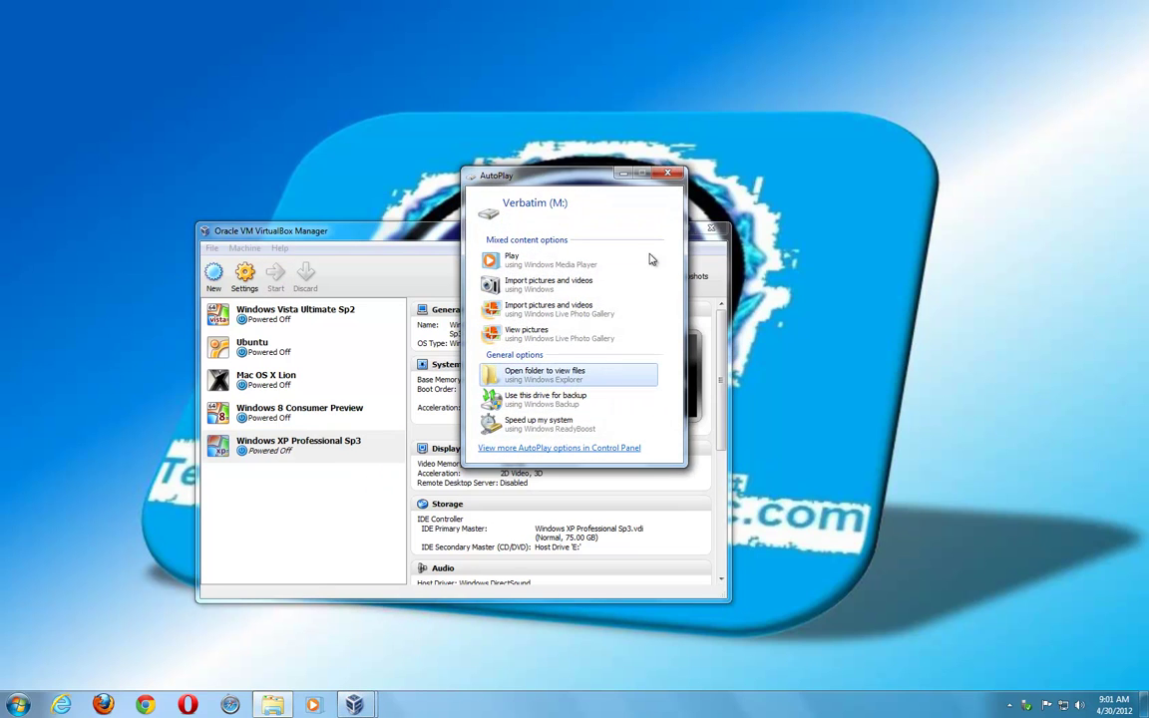
{"action": "left_click", "coordinate": [668, 175]}
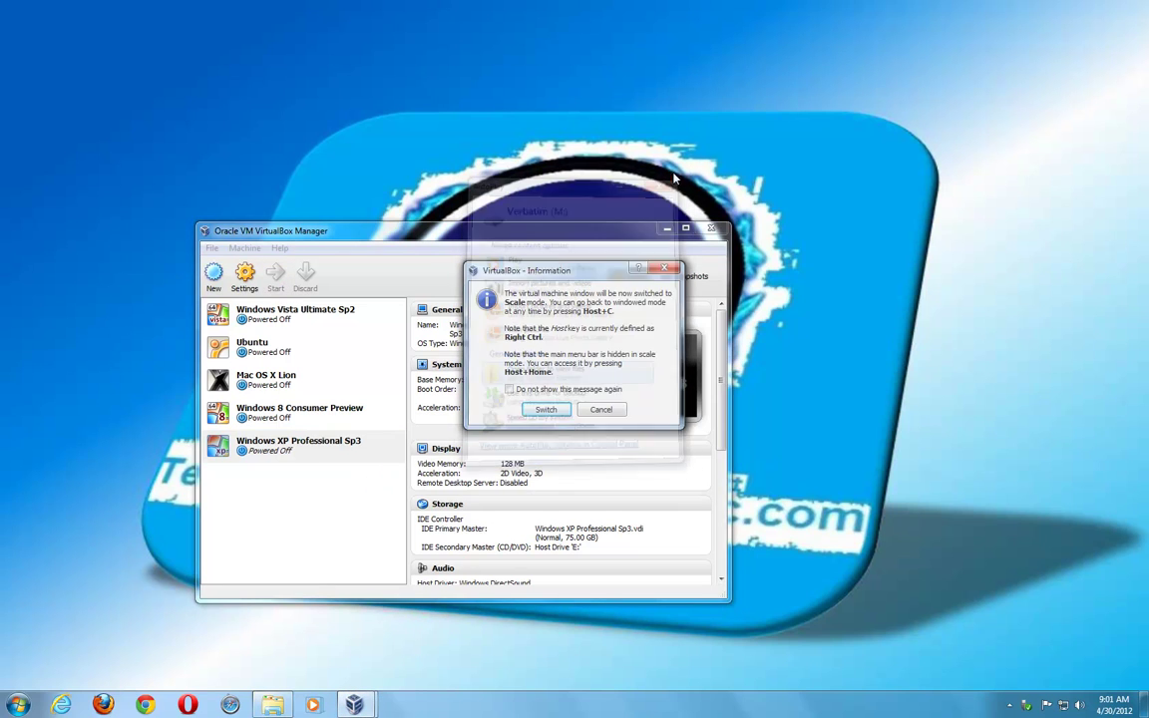
{"action": "left_click", "coordinate": [546, 410]}
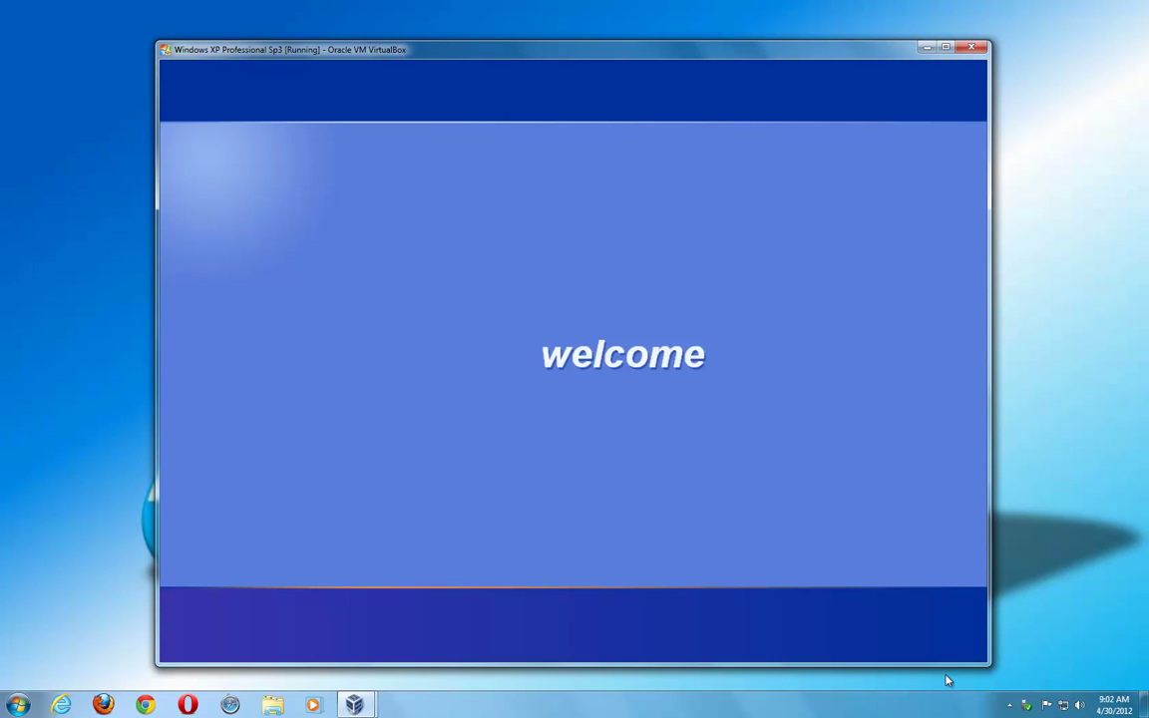
Lower the host computer's speaker volume while Windows XP loads
{"action": "left_click", "coordinate": [1079, 706]}
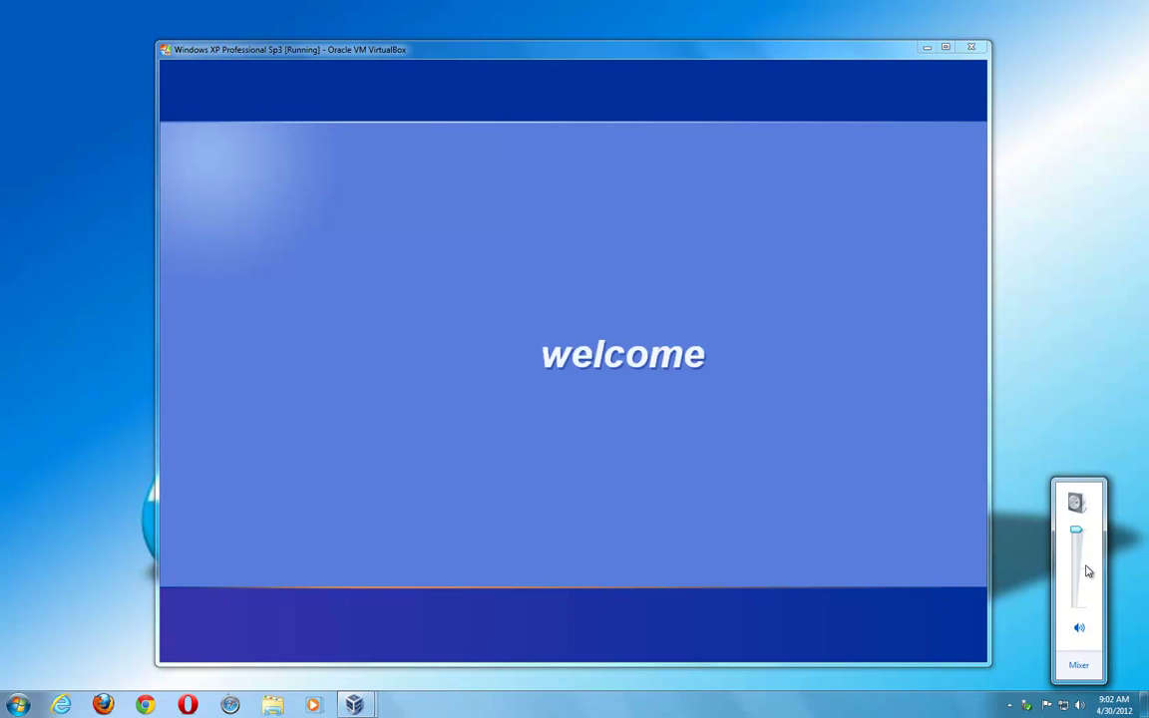
{"action": "left_click_drag", "start_coordinate": [1079, 537], "coordinate": [1071, 571]}
{"action": "left_click", "coordinate": [1034, 446]}
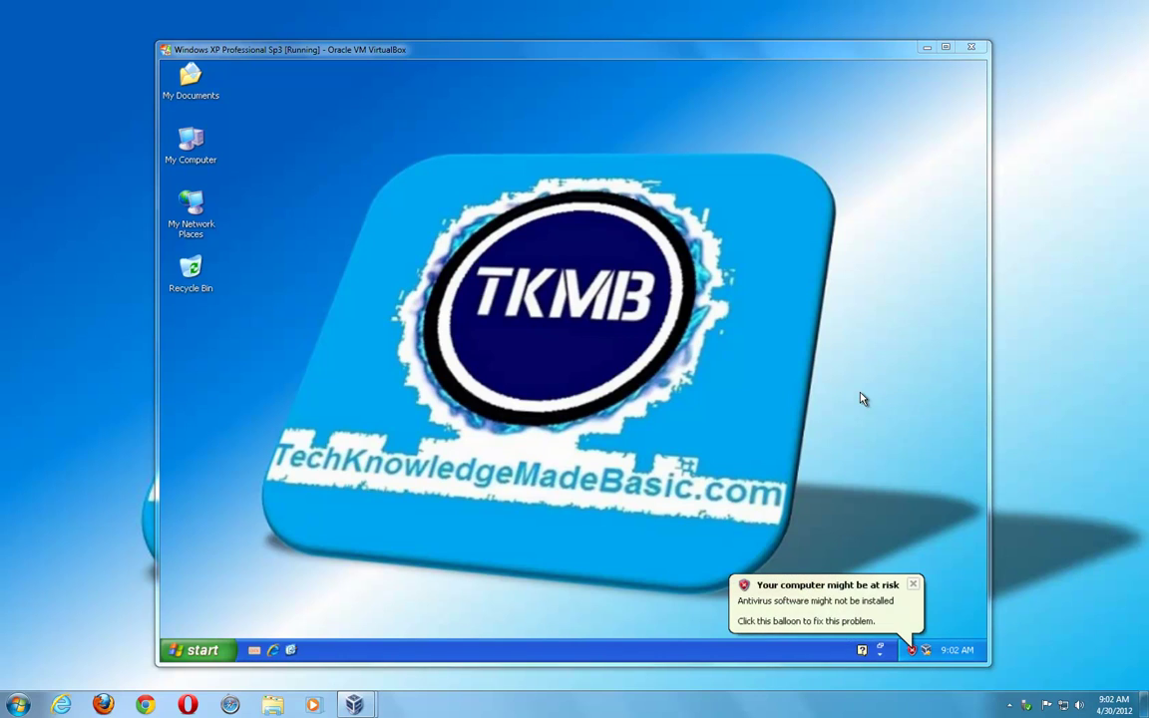
Dismiss the security warning balloon in Windows XP and open the Backup utility from the system tools
{"action": "left_click", "coordinate": [916, 585]}
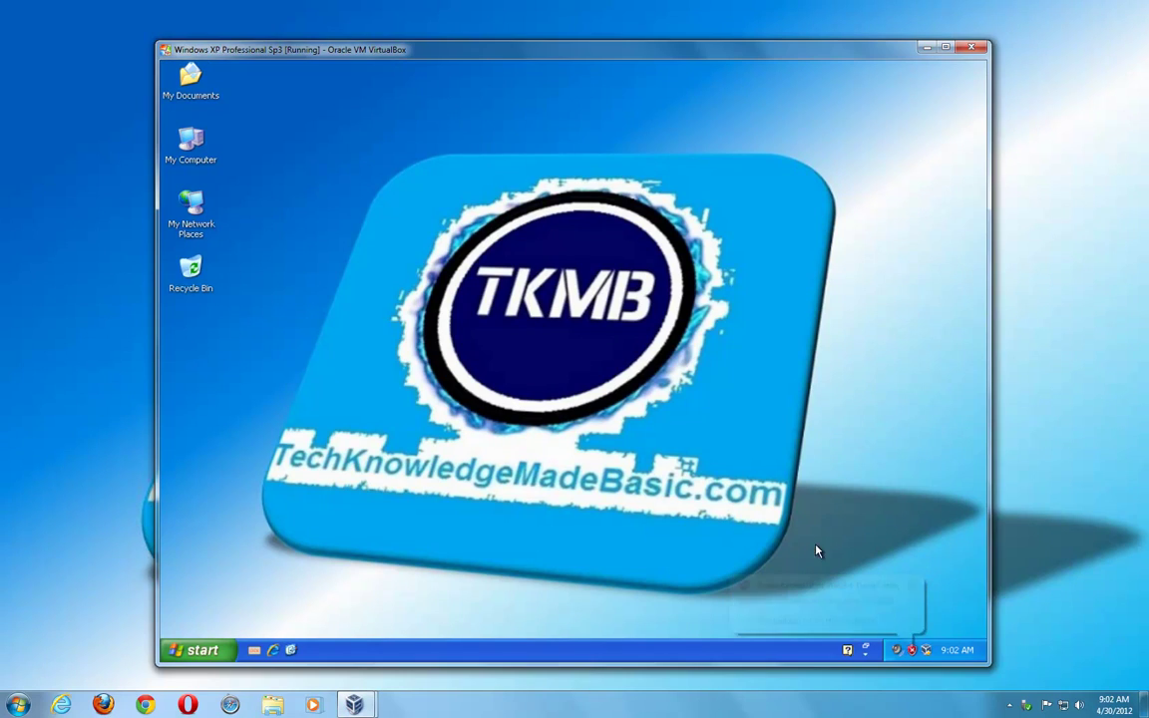
{"action": "left_click", "coordinate": [195, 651]}
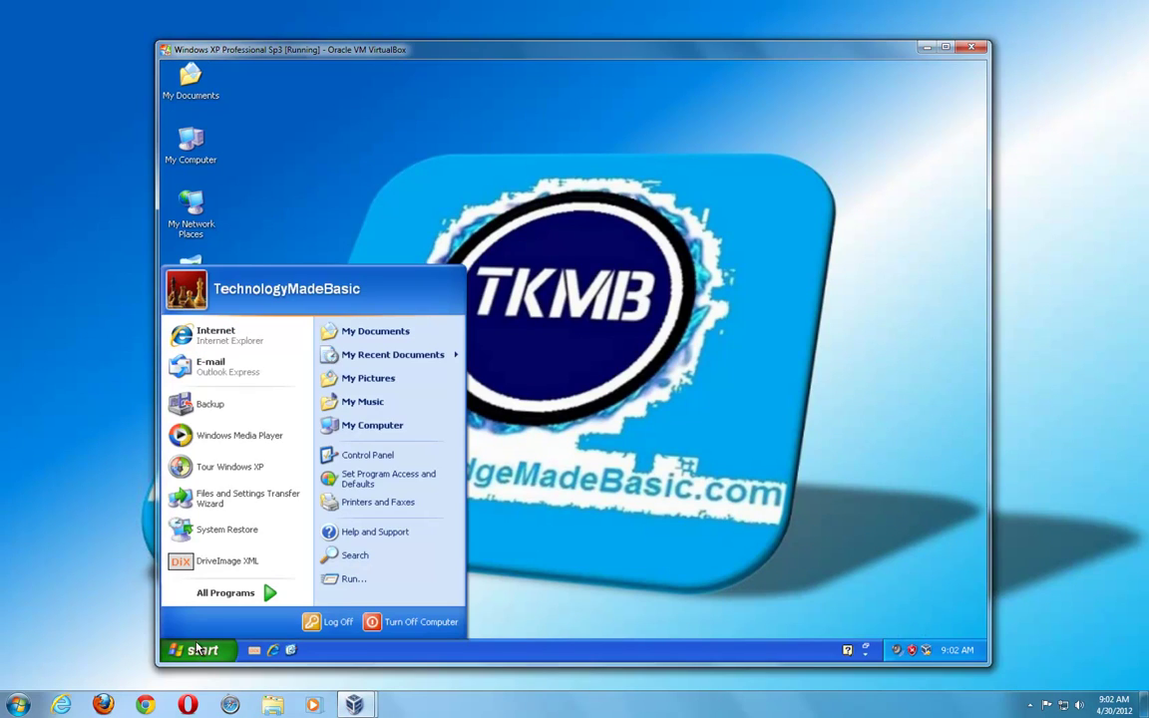
{"action": "left_click", "coordinate": [223, 594]}
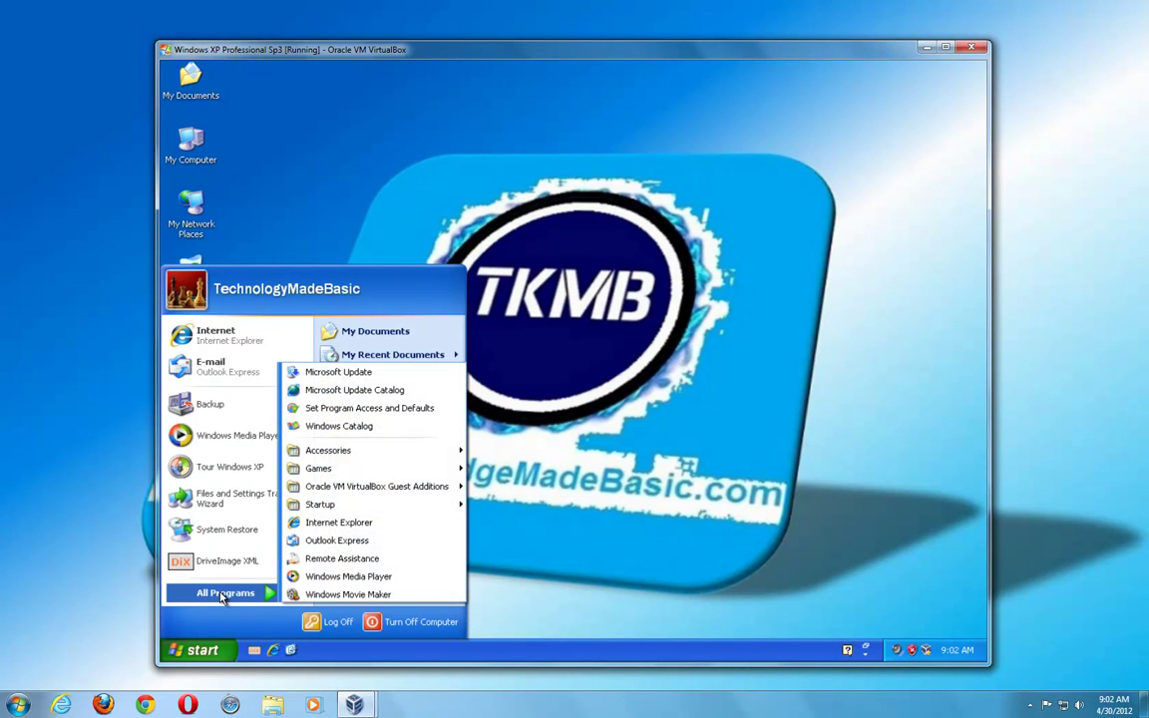
{"action": "mouse_move", "coordinate": [445, 452]}
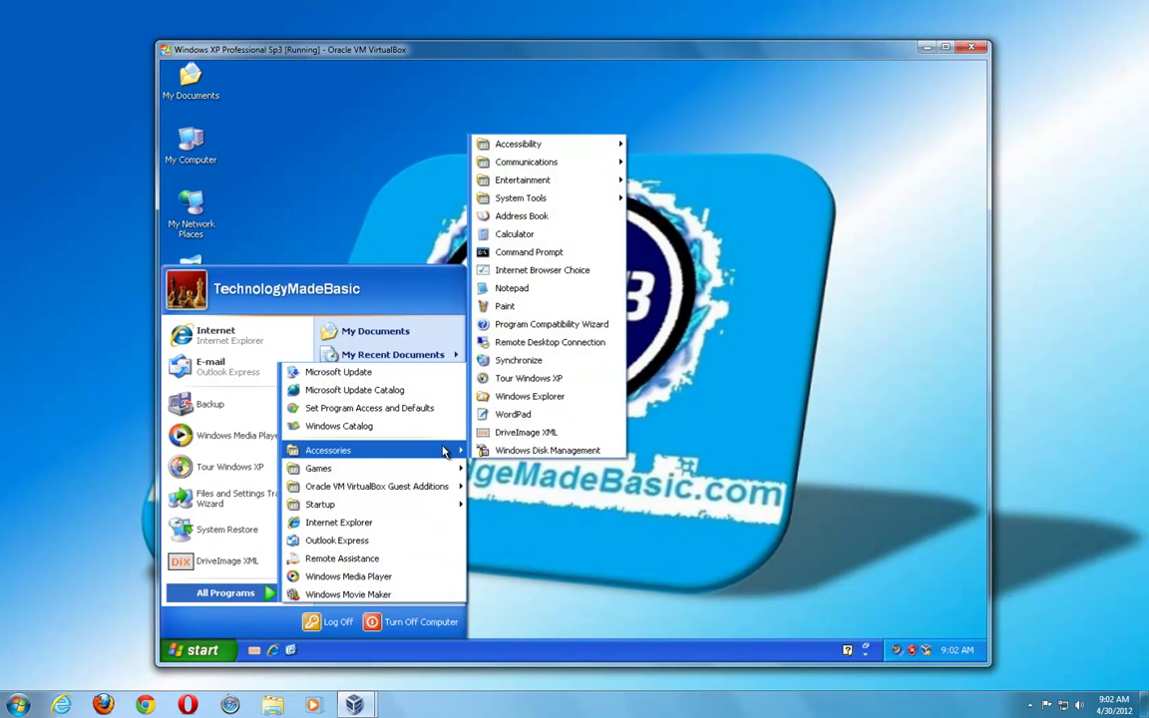
{"action": "mouse_move", "coordinate": [612, 204]}
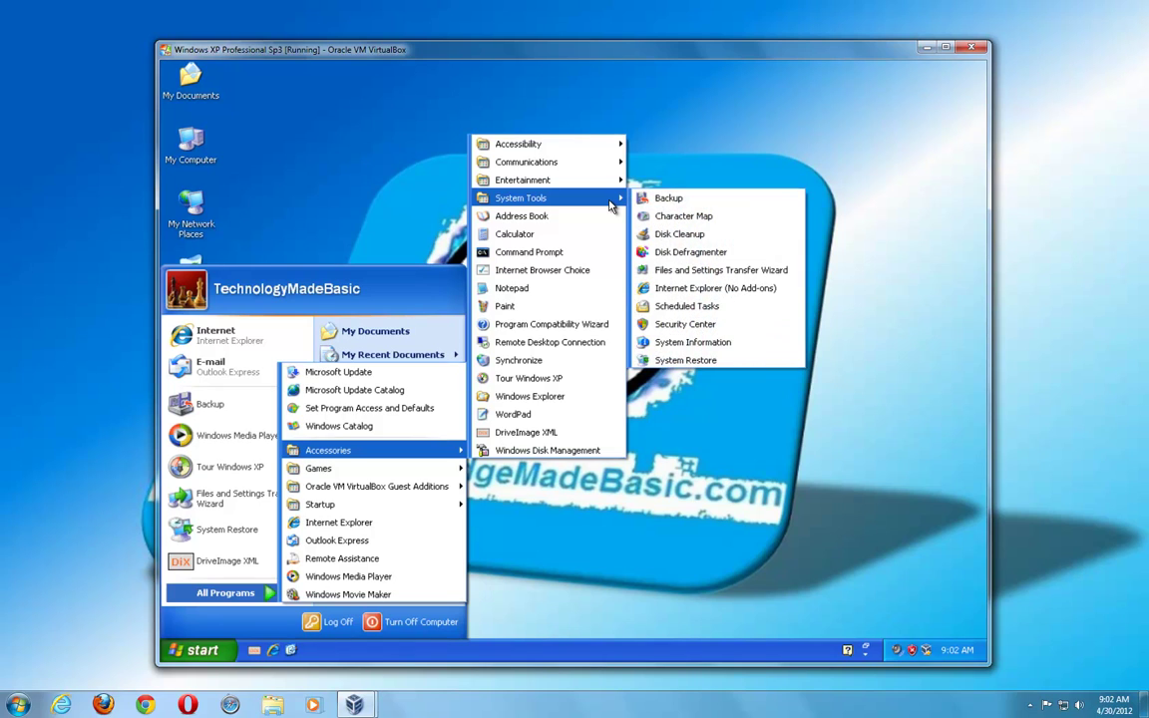
{"action": "left_click", "coordinate": [666, 200]}
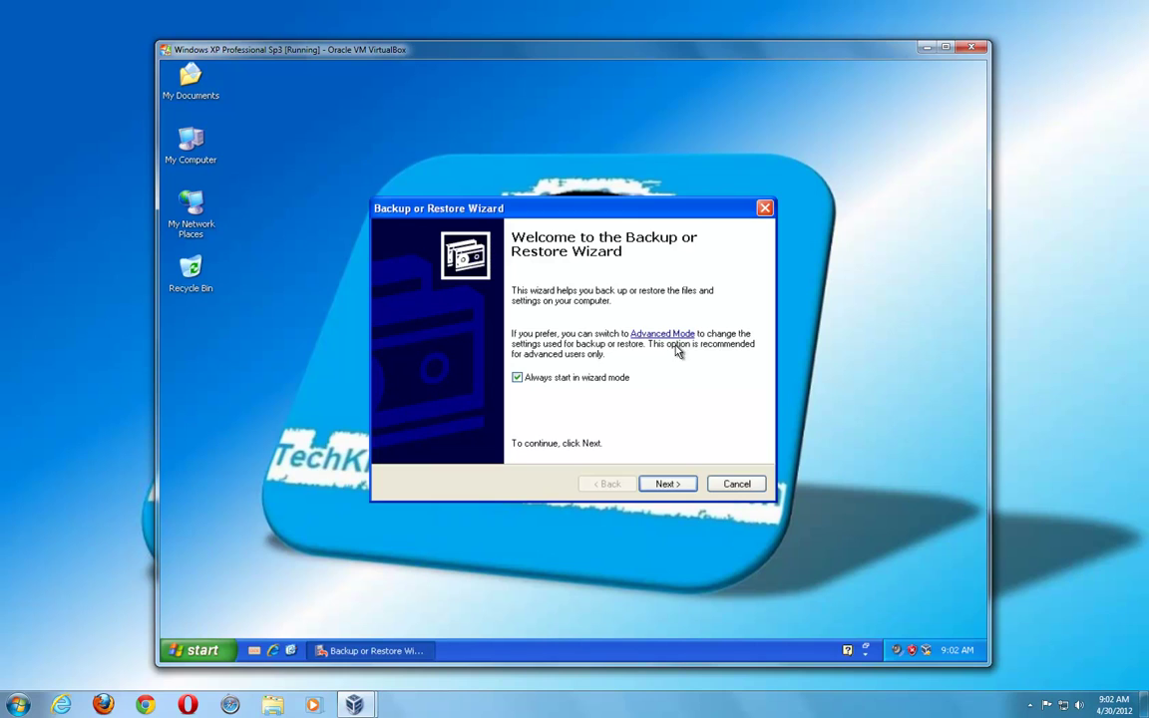
Review the wizard's file backup setup with My Documents chosen manually and E:\ as the destination under the name Backup, and cancel it
{"action": "left_click", "coordinate": [665, 483]}
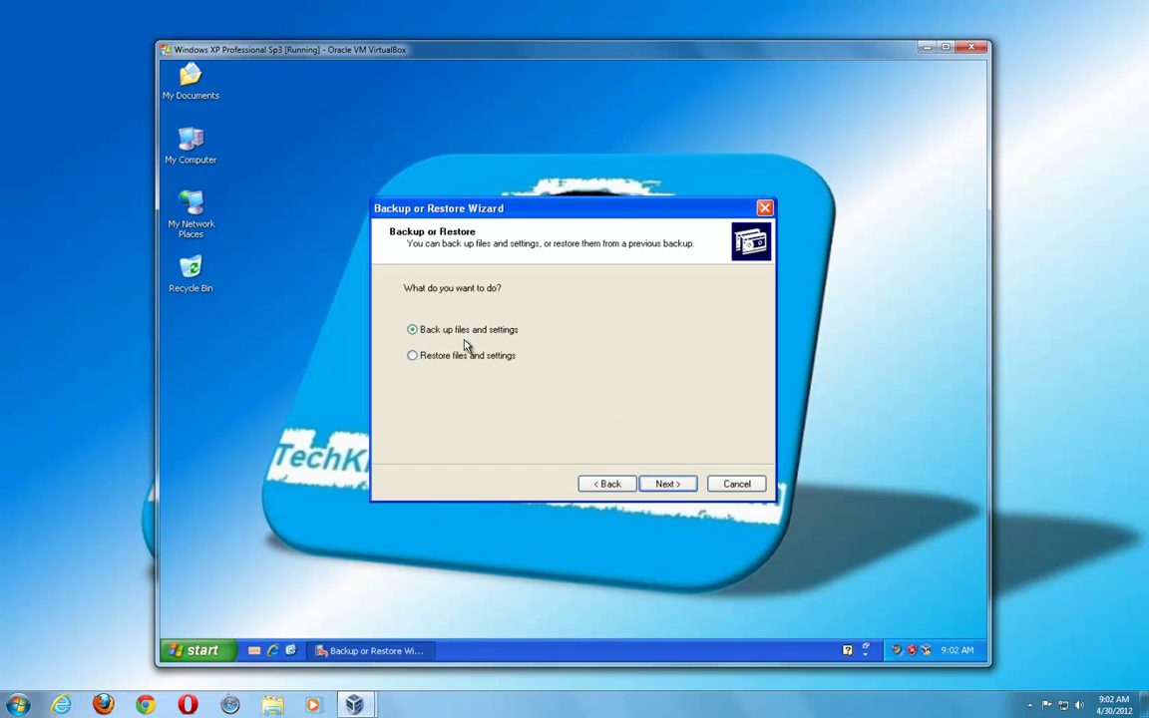
{"action": "left_click", "coordinate": [664, 483]}
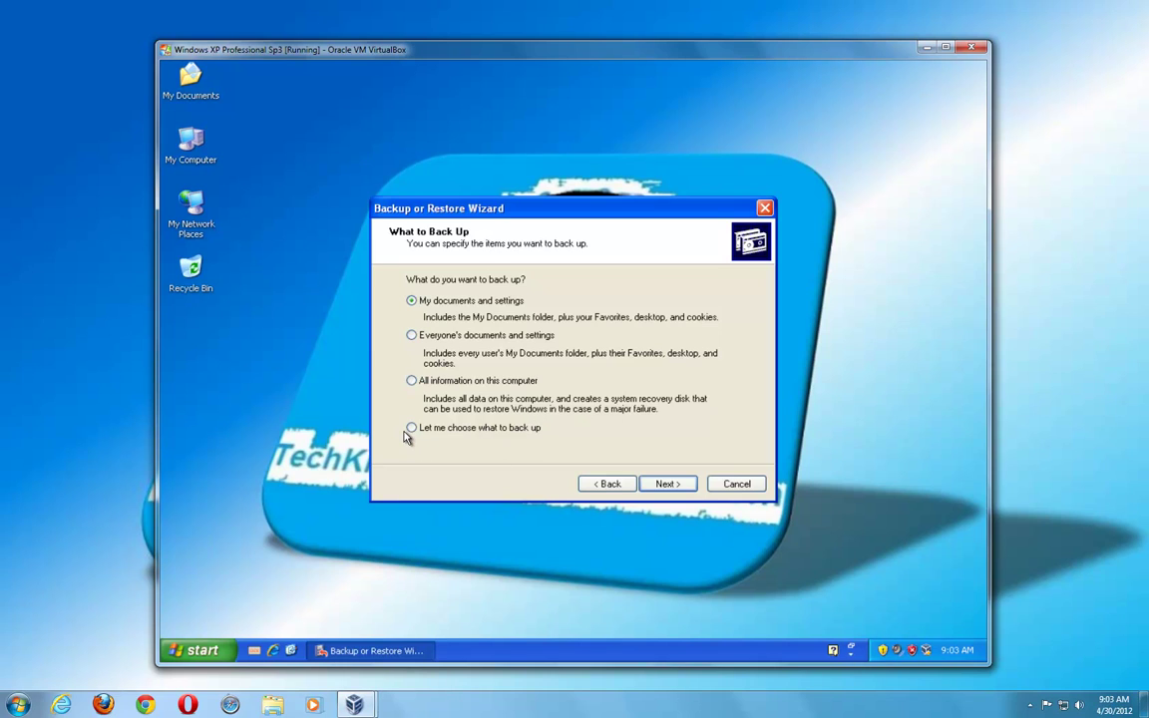
{"action": "left_click", "coordinate": [663, 483]}
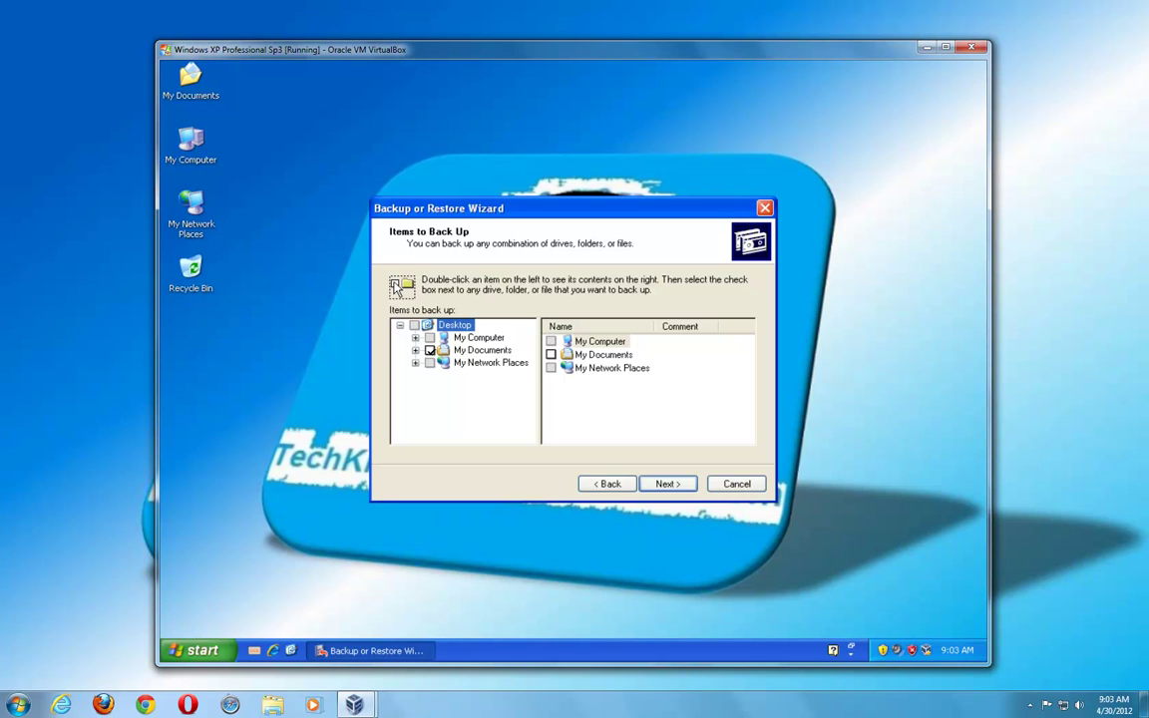
{"action": "left_click", "coordinate": [666, 483]}
{"action": "left_click", "coordinate": [581, 383]}
{"action": "left_click", "coordinate": [670, 484]}
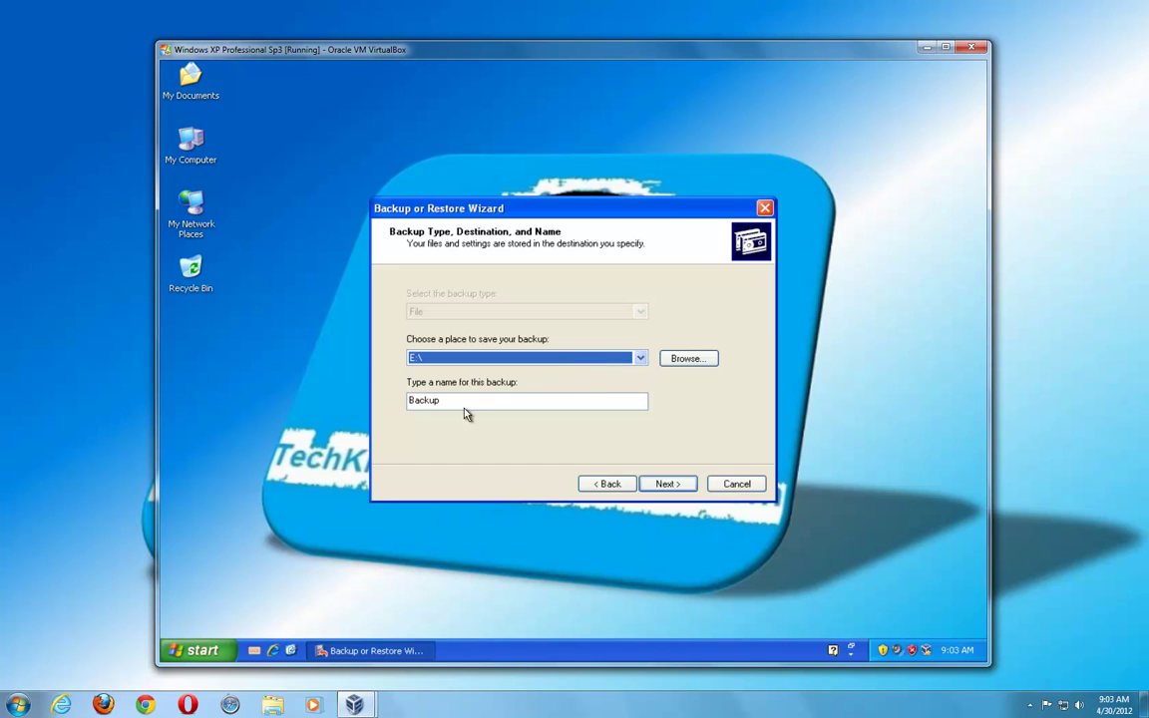
{"action": "left_click", "coordinate": [741, 483]}
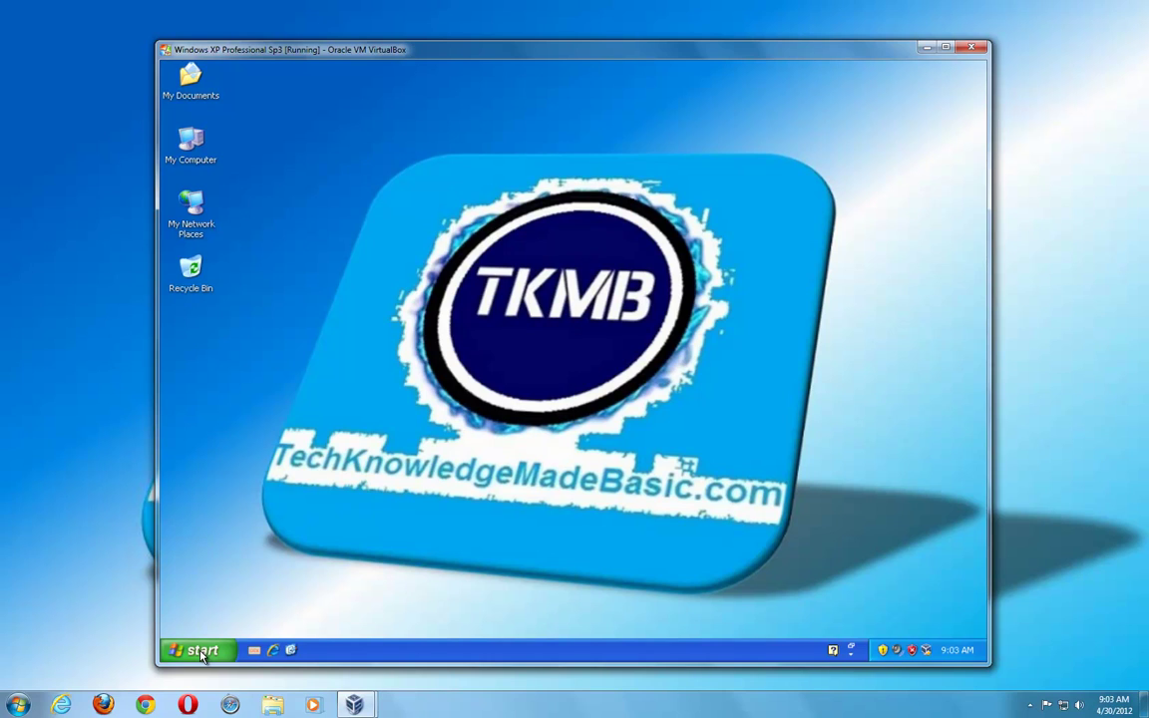
Open DriveImage XML in Windows XP and show its drive backup options
{"action": "left_click", "coordinate": [203, 653]}
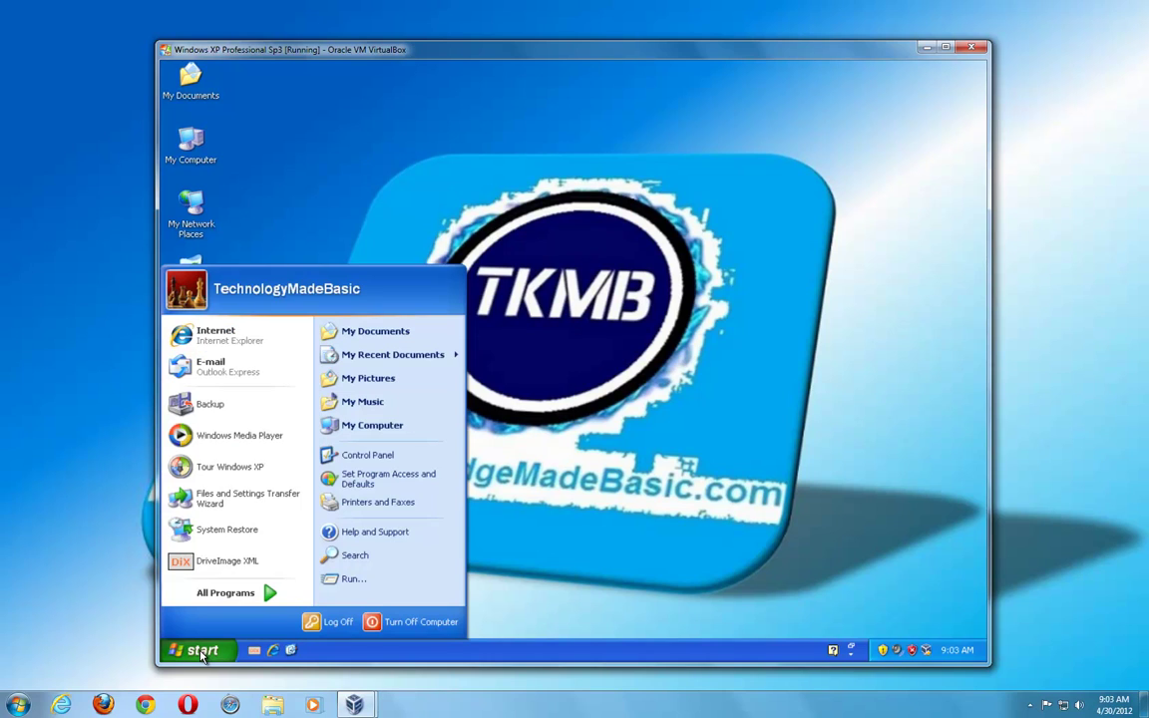
{"action": "left_click", "coordinate": [228, 563]}
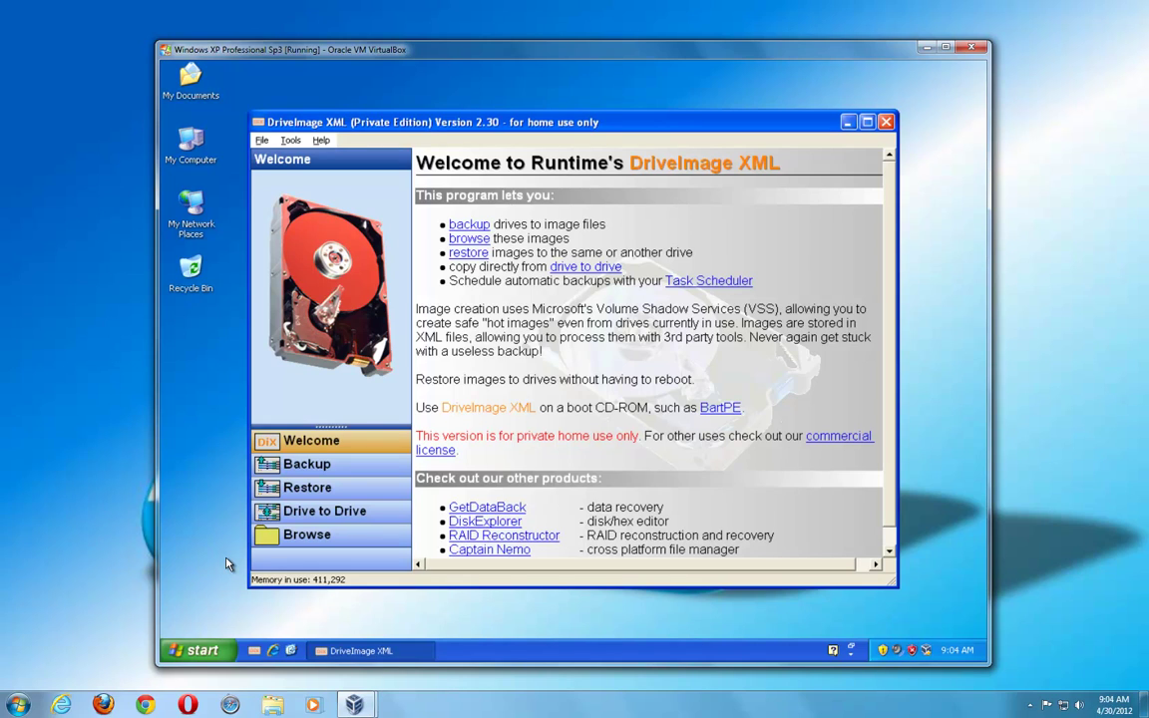
{"action": "left_click", "coordinate": [307, 465]}
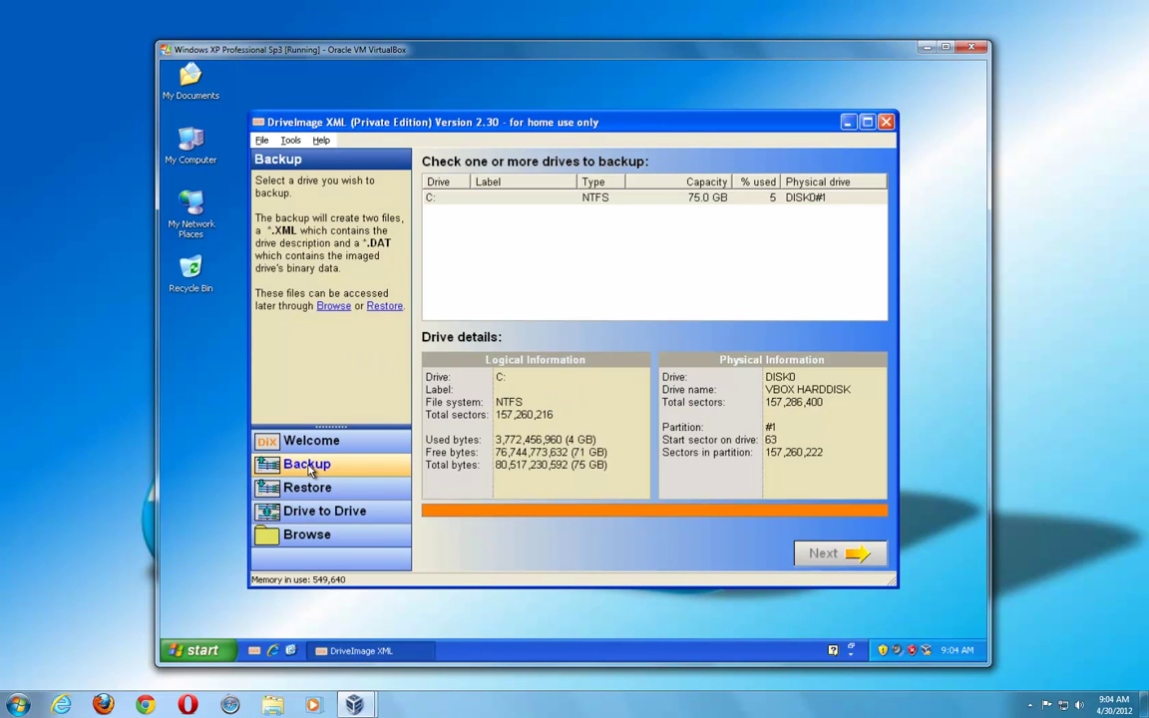
Start an image backup of drive C: to My Documents as Drive_C with large files split and no compression, and cancel it
{"action": "left_click", "coordinate": [458, 199]}
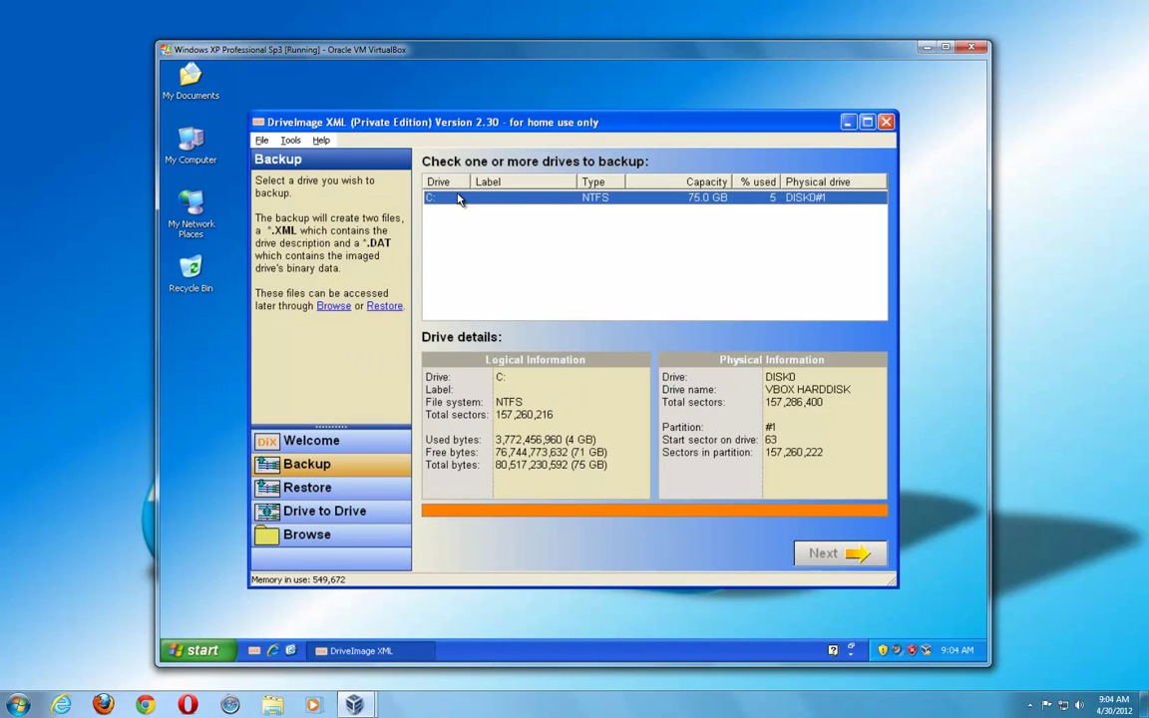
{"action": "left_click", "coordinate": [834, 555]}
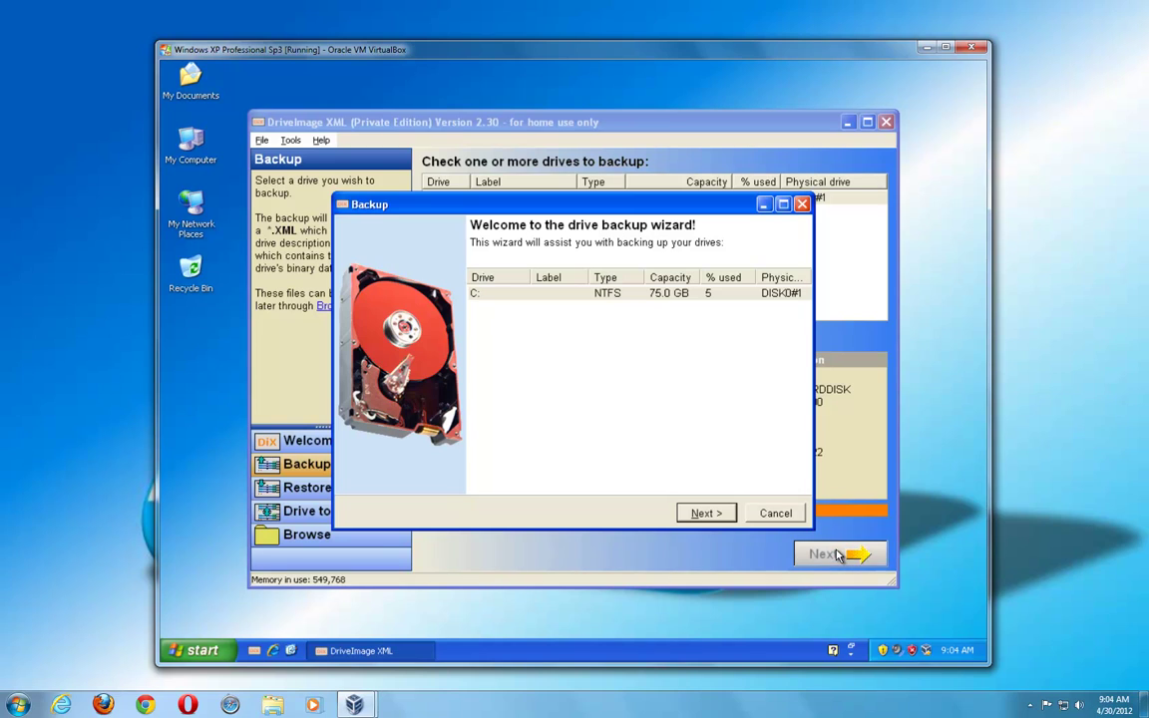
{"action": "left_click", "coordinate": [708, 513]}
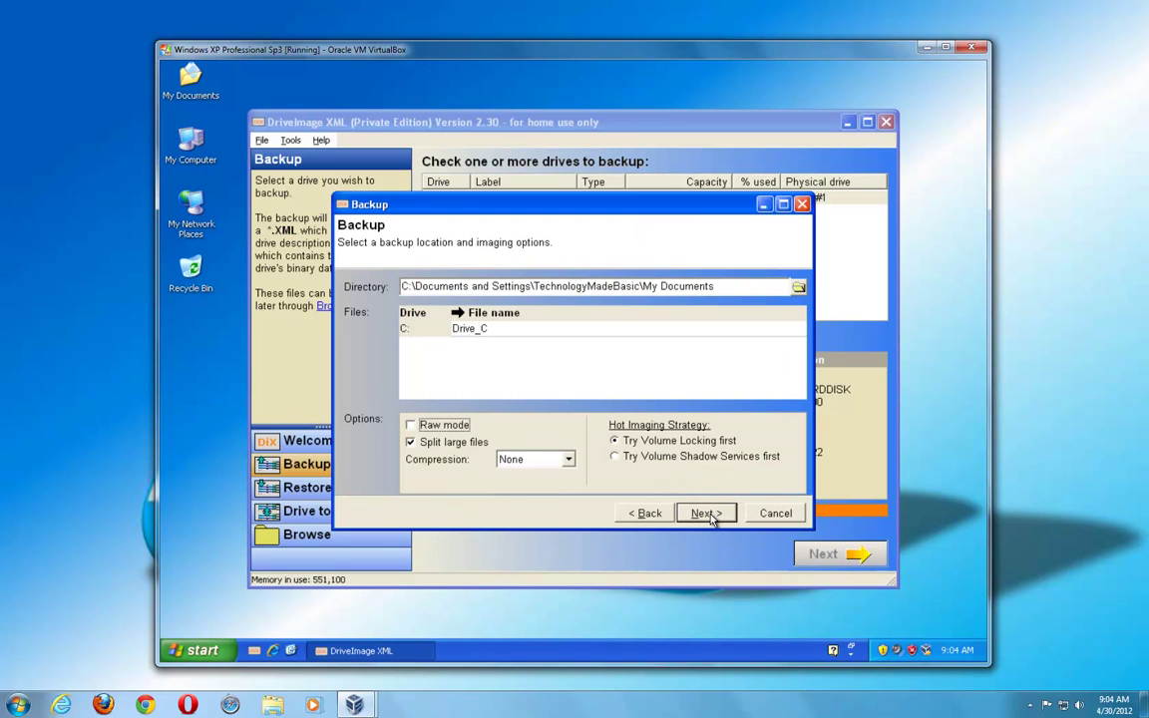
{"action": "left_click", "coordinate": [708, 513]}
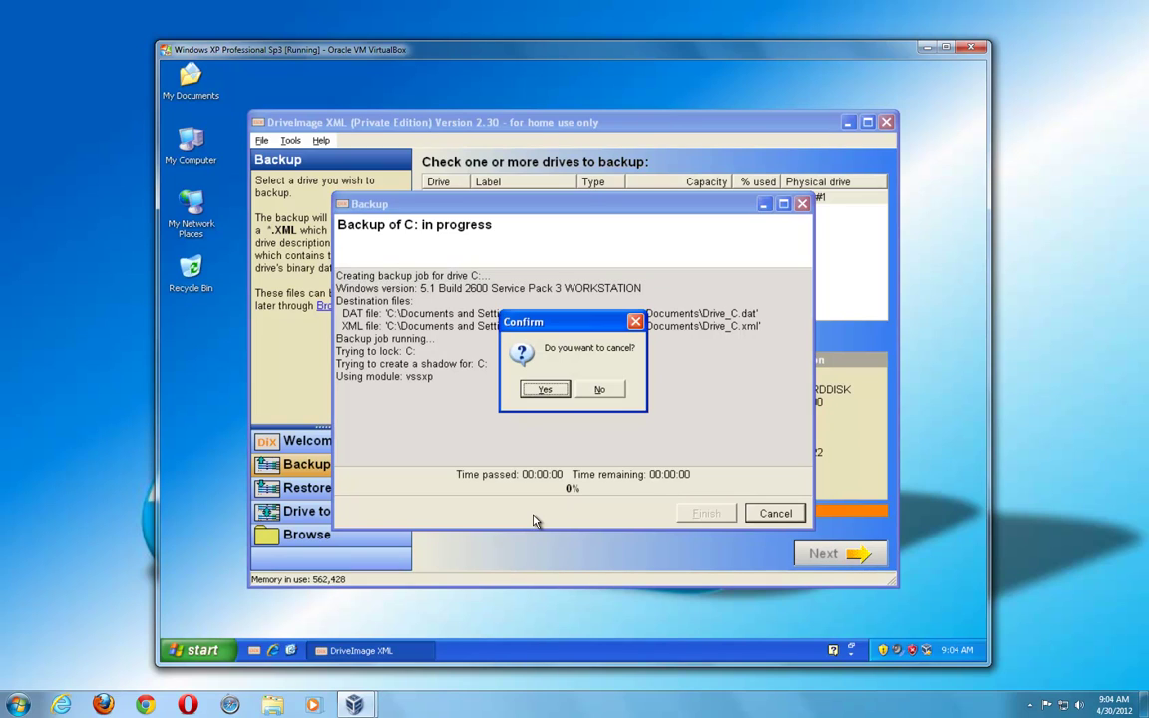
{"action": "left_click", "coordinate": [537, 388]}
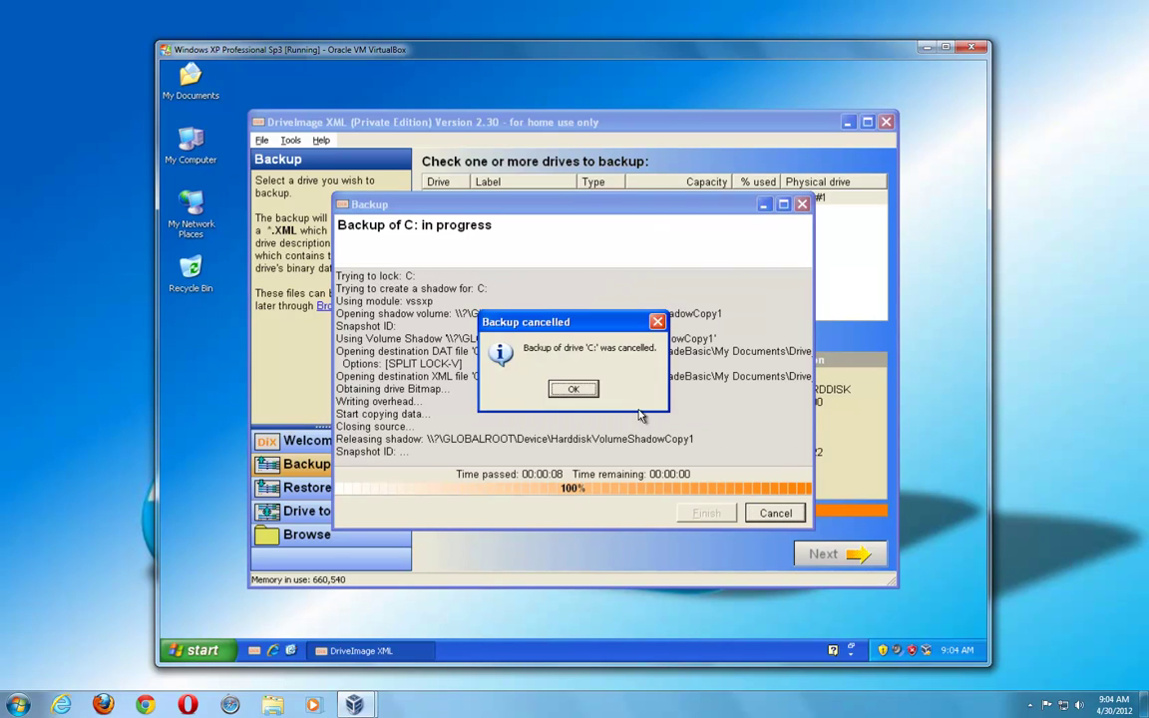
{"action": "left_click", "coordinate": [575, 390]}
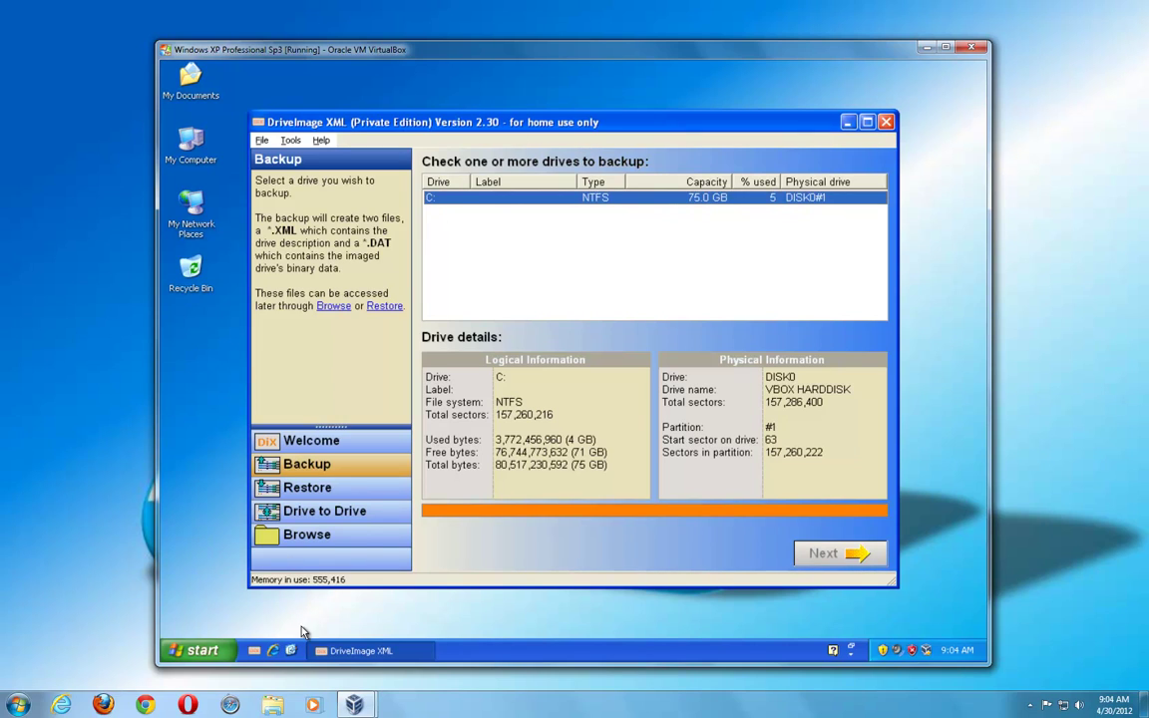
{"action": "left_click", "coordinate": [405, 610]}
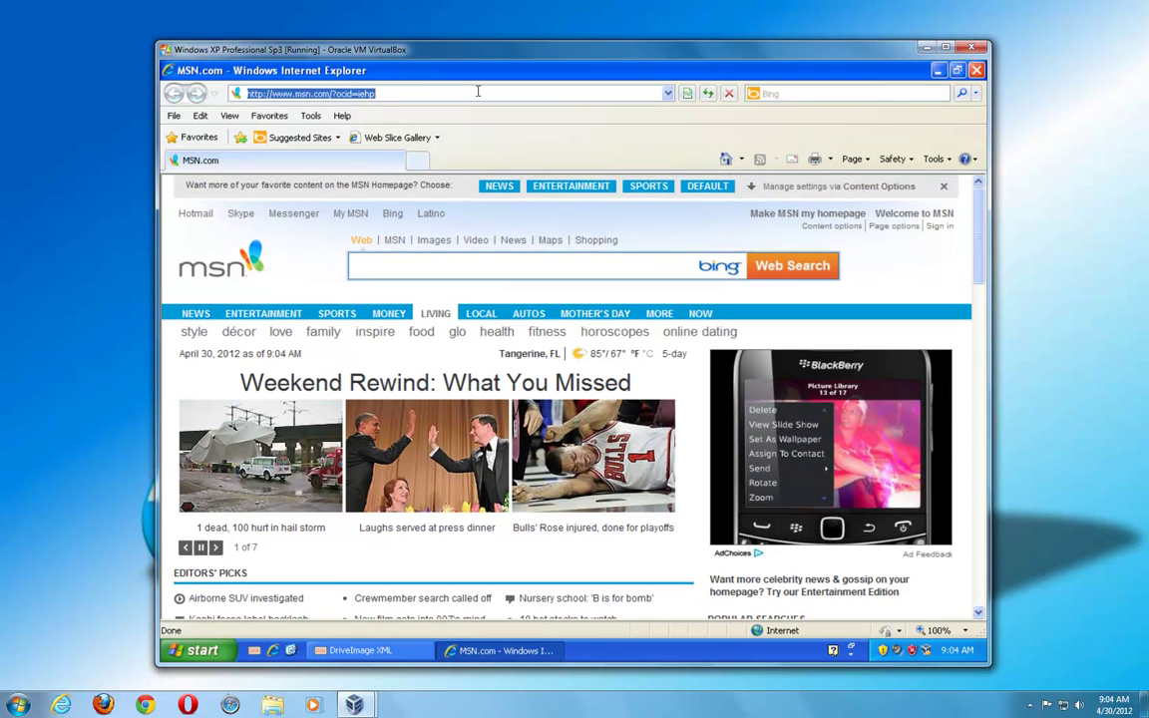
{"action": "type", "text": "www.runt"}
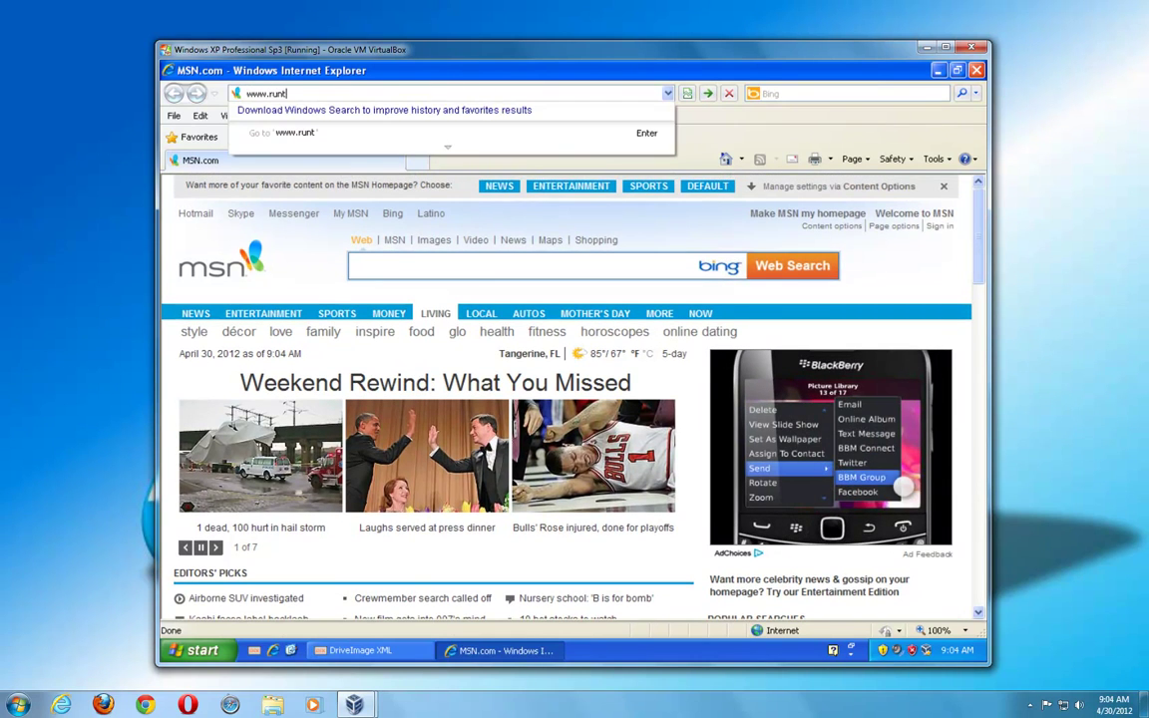
{"action": "type", "text": "ime.org"}
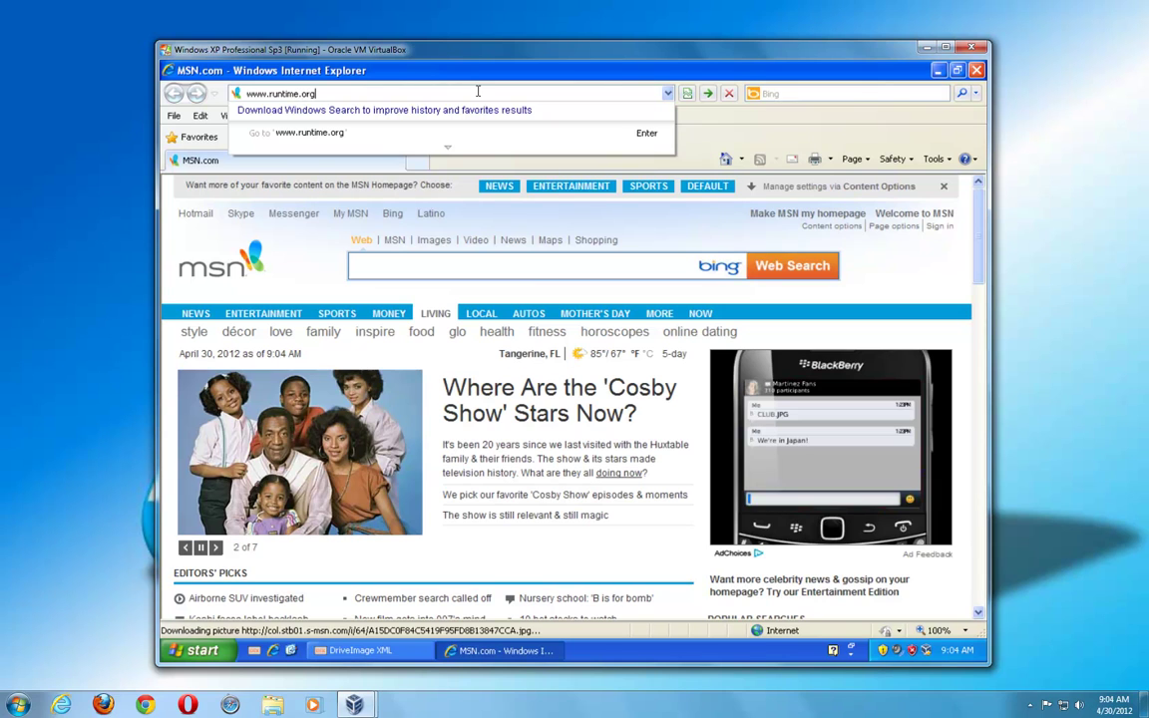
{"action": "key", "text": "Return"}
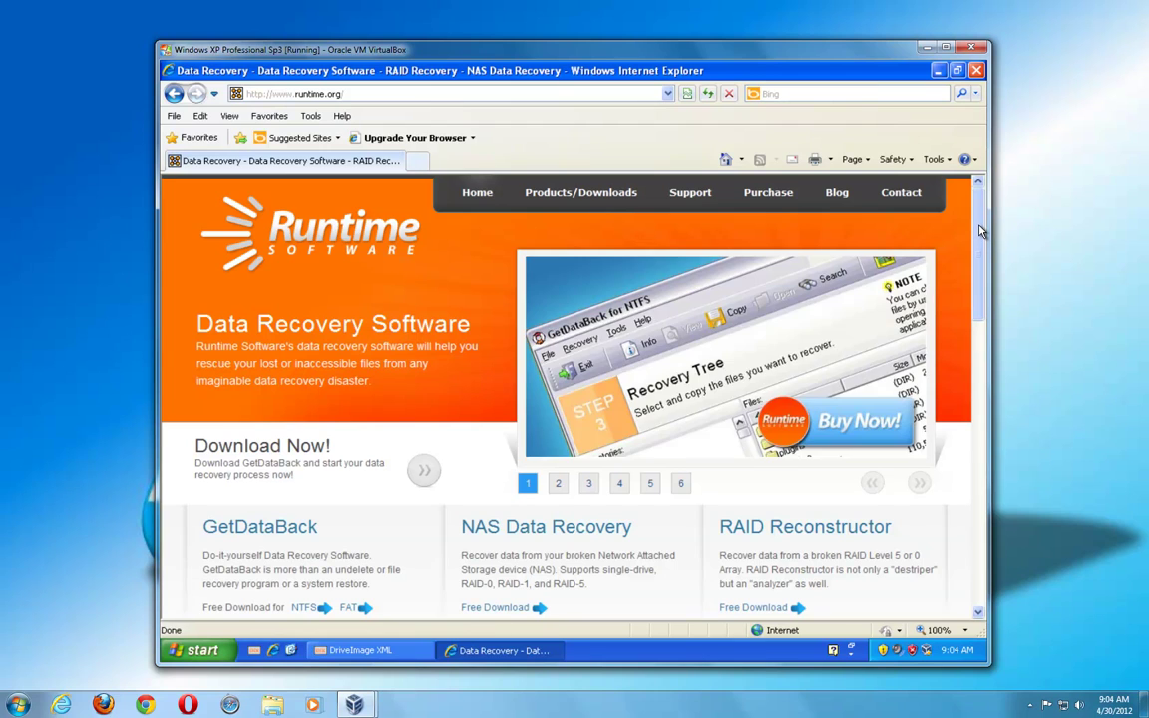
{"action": "left_click_drag", "start_coordinate": [979, 231], "coordinate": [979, 295]}
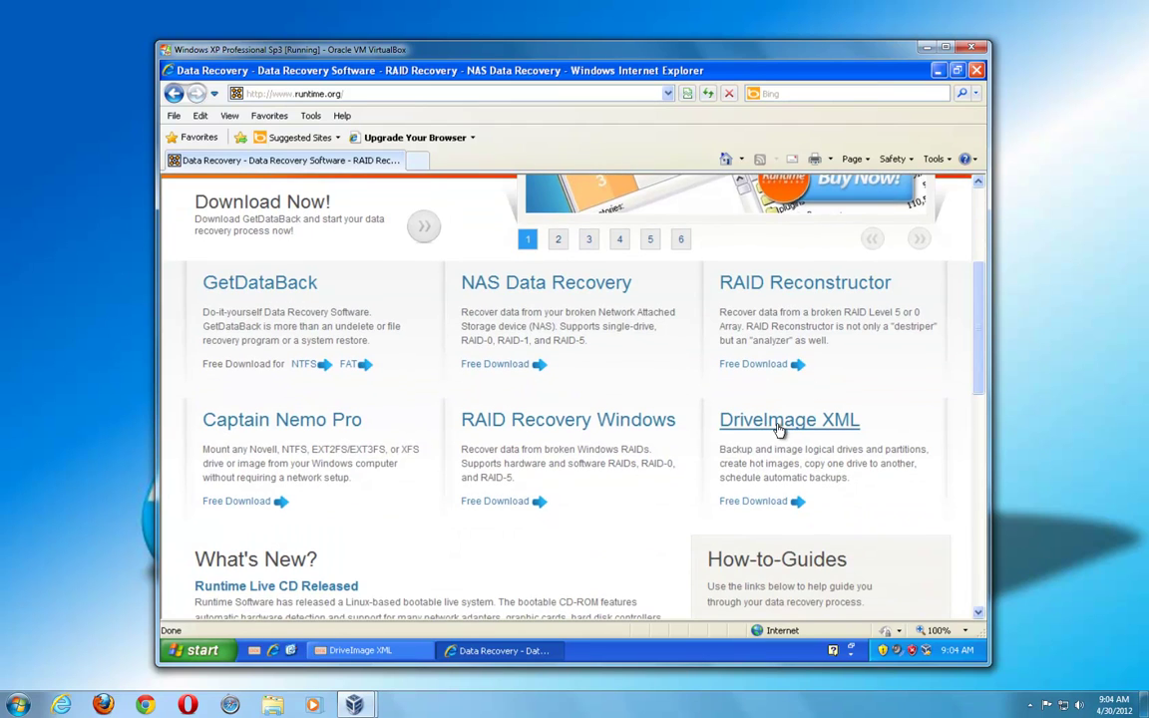
{"action": "left_click", "coordinate": [779, 422]}
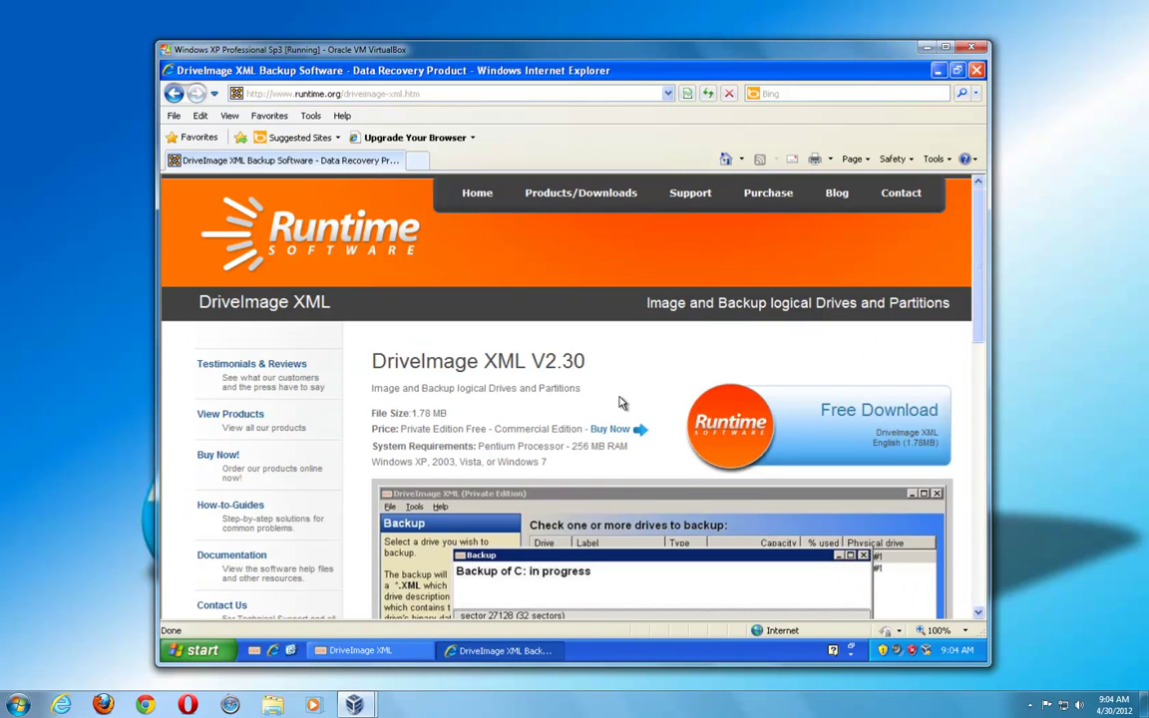
Open the Runtime Live CD page from the product highlights and examine its ISO download, creation instructions and desktop tools
{"action": "scroll", "coordinate": [618, 403], "scroll_direction": "down", "scroll_amount": 5}
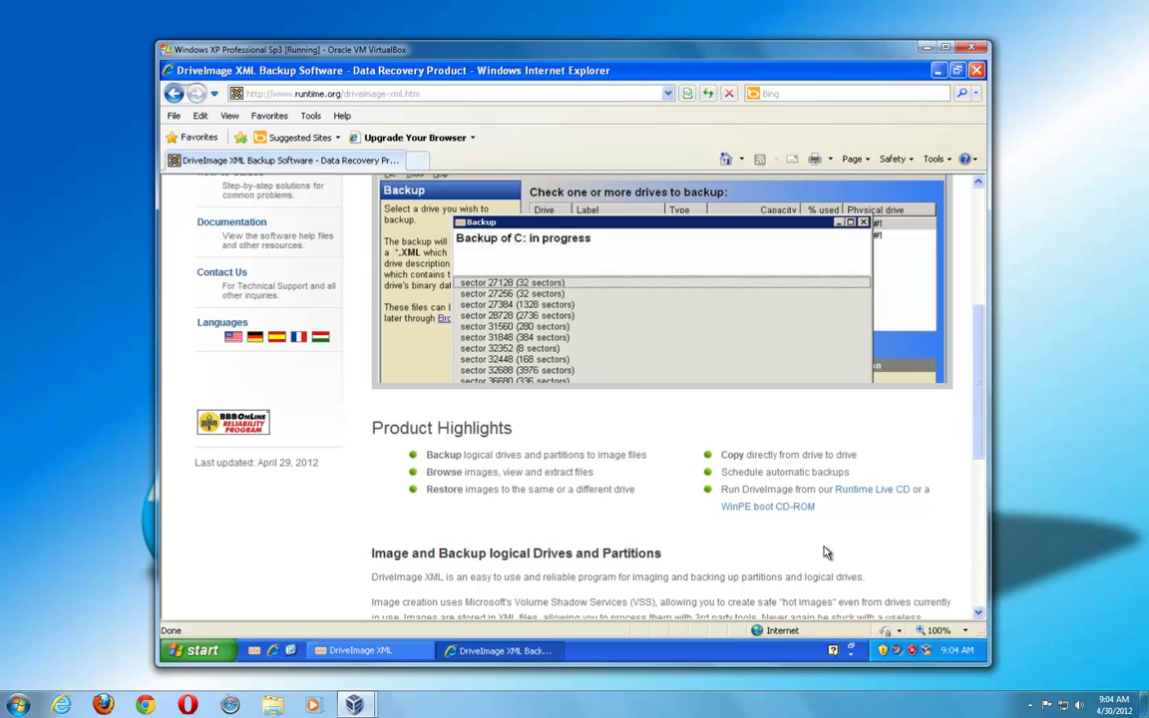
{"action": "left_click", "coordinate": [861, 496]}
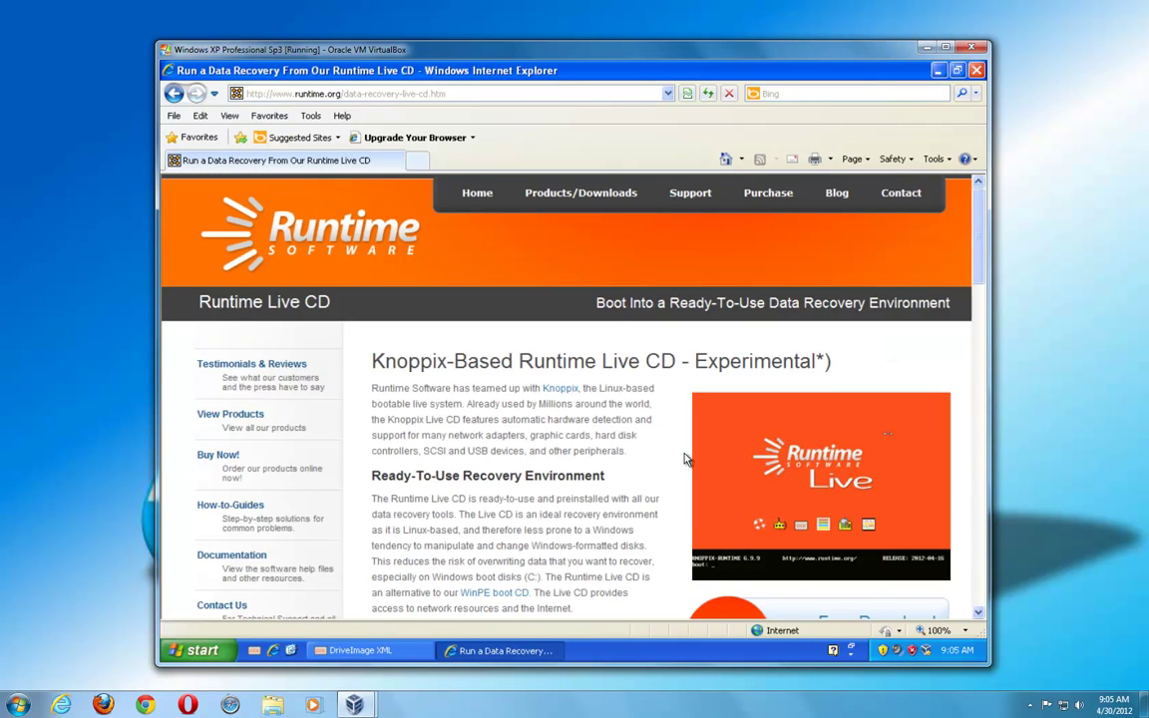
{"action": "scroll", "coordinate": [656, 469], "scroll_direction": "down", "scroll_amount": 3}
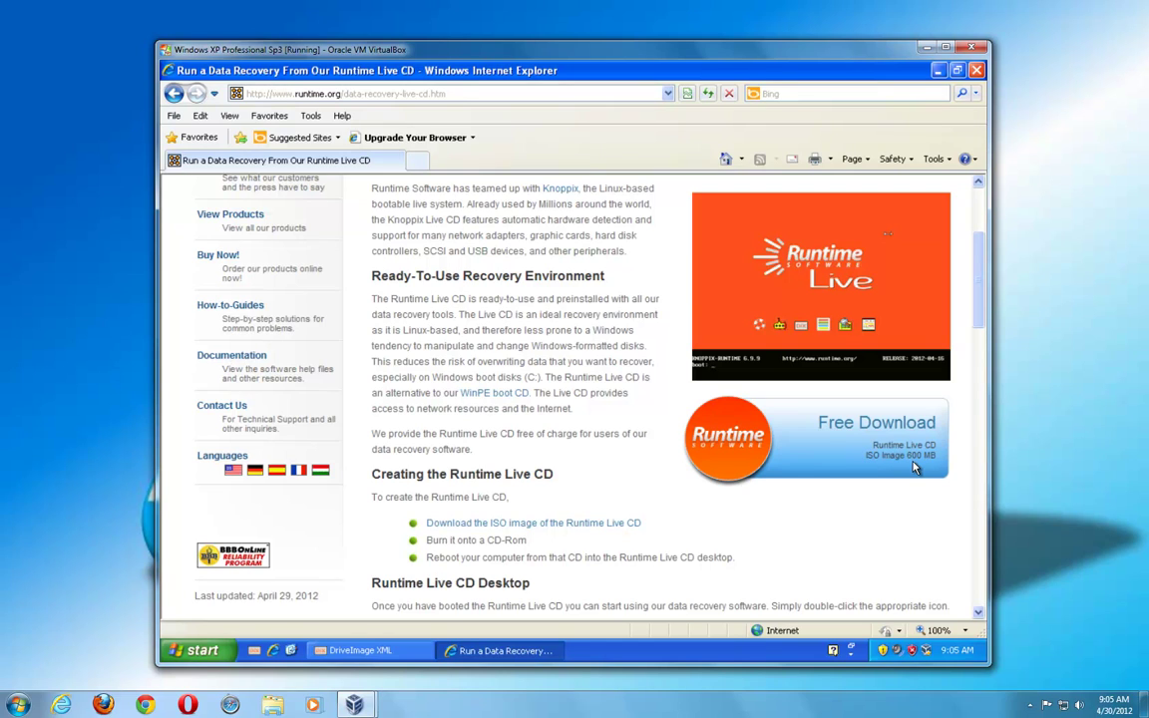
{"action": "scroll", "coordinate": [915, 469], "scroll_direction": "down", "scroll_amount": 7}
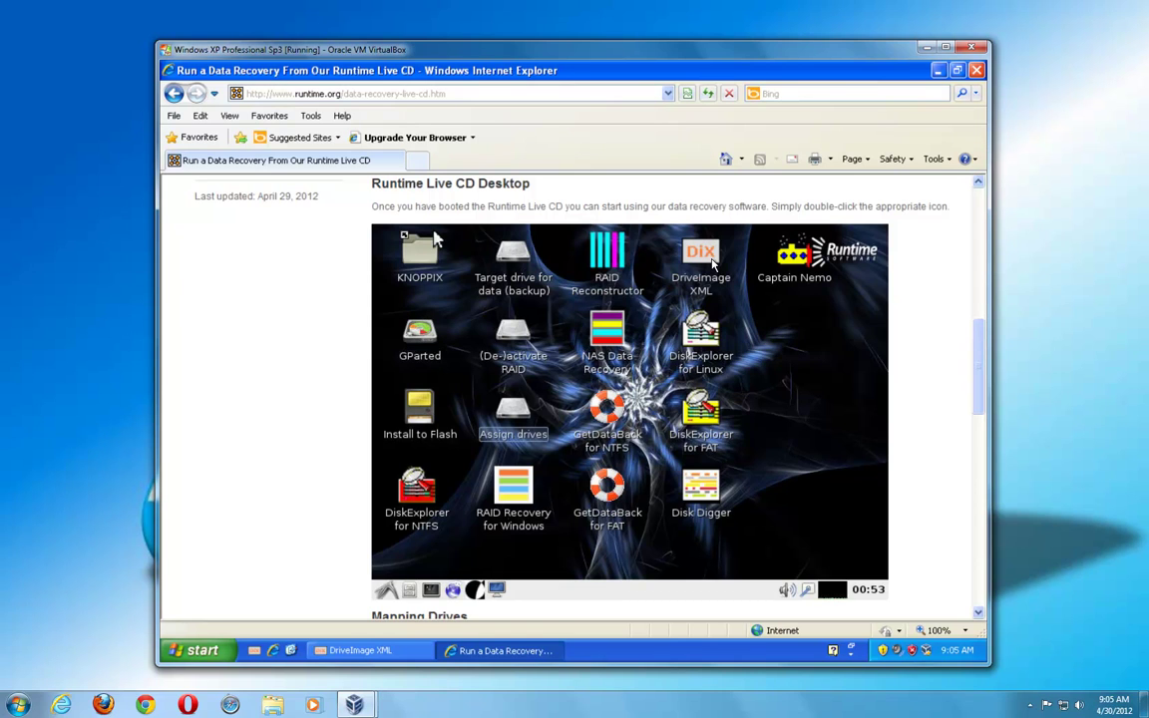
Close Internet Explorer and DriveImage XML to return to the Windows XP desktop
{"action": "left_click", "coordinate": [977, 70]}
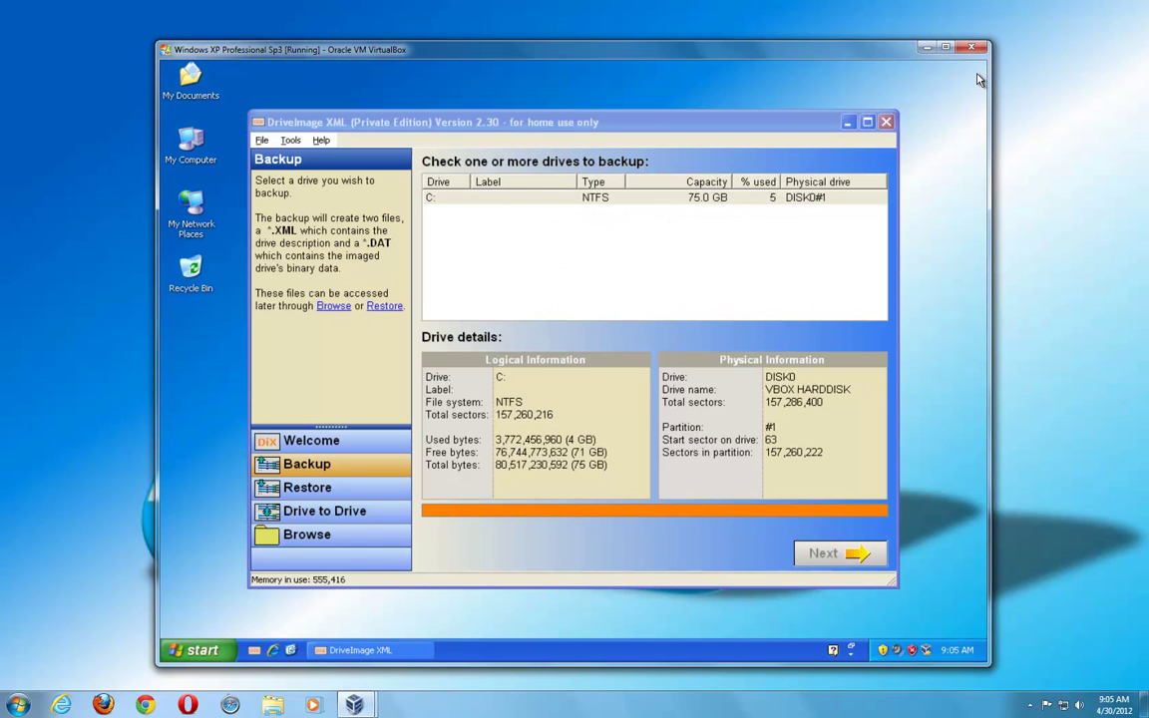
{"action": "left_click", "coordinate": [764, 136]}
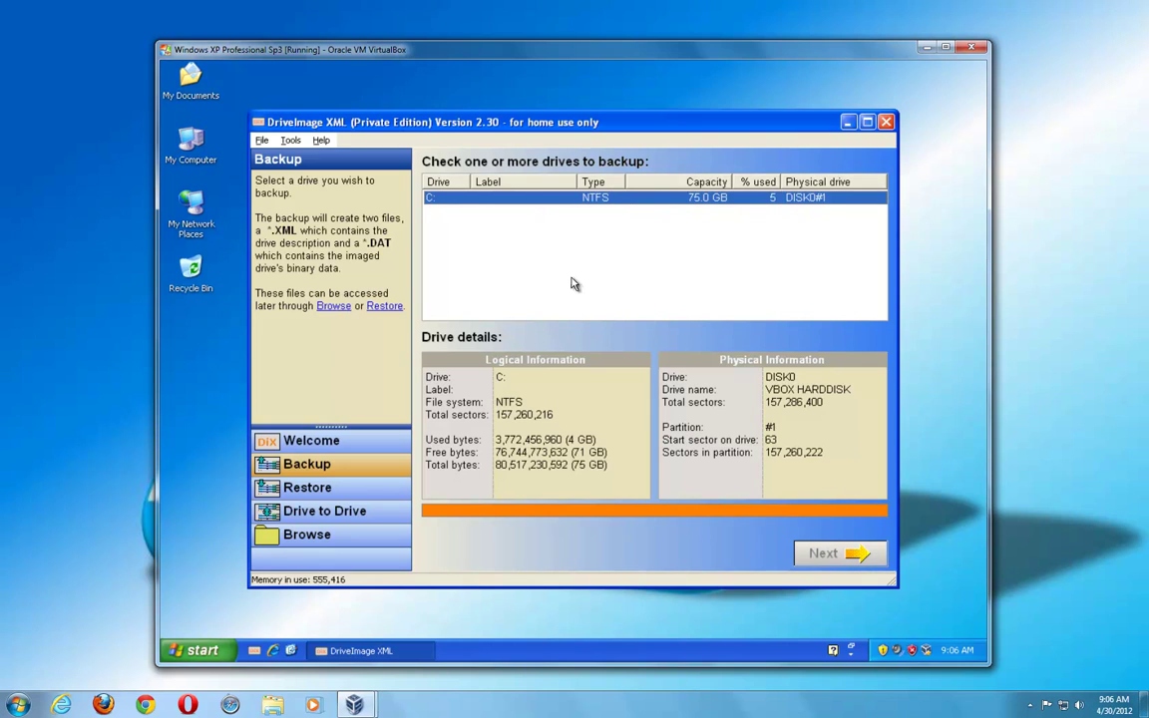
{"action": "left_click", "coordinate": [886, 122]}
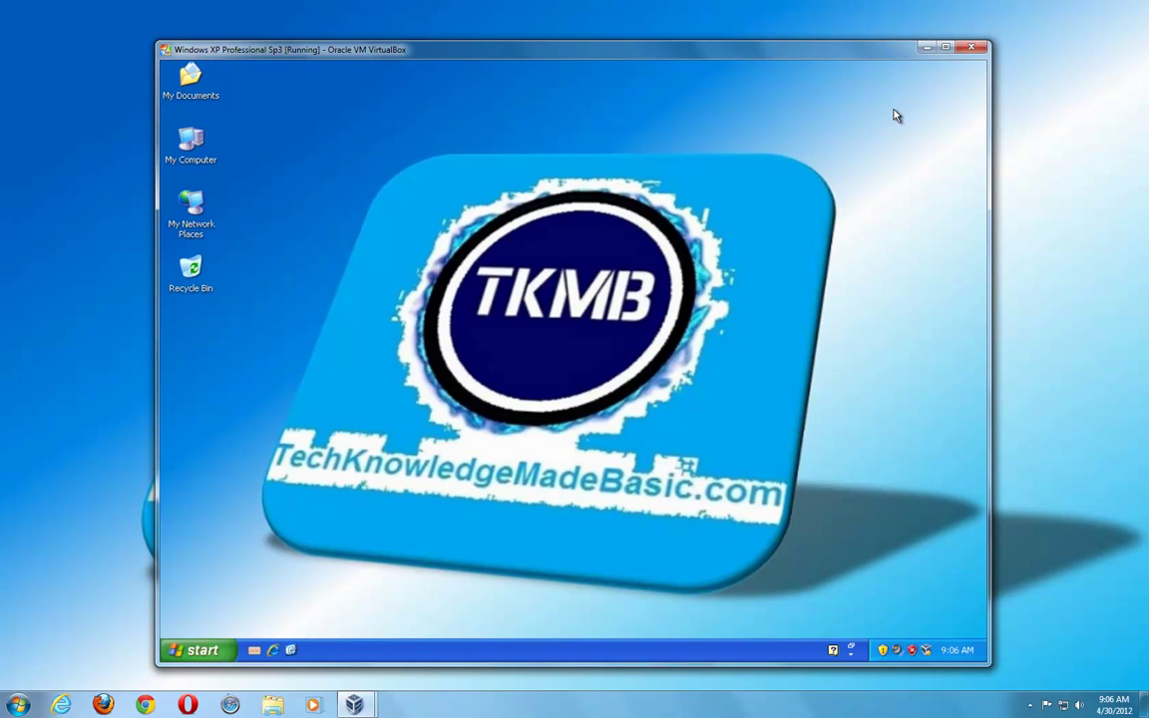